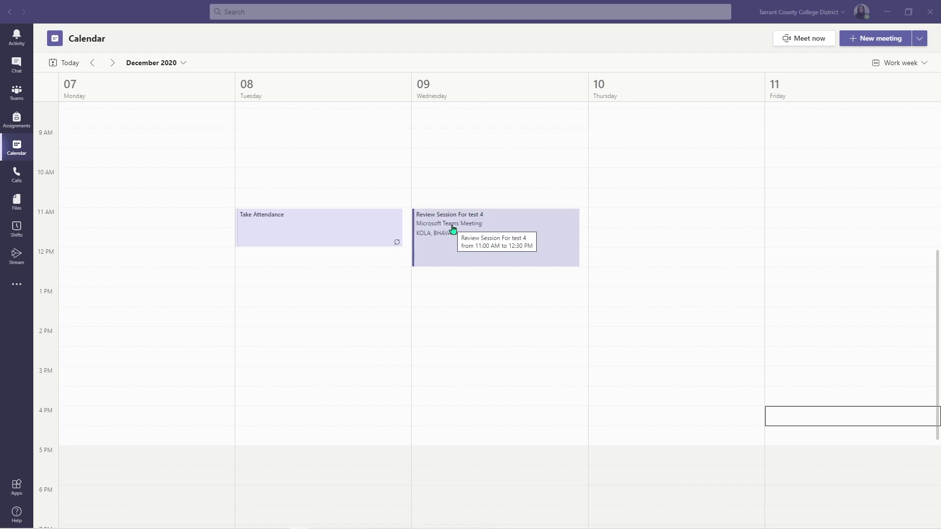
Step: Open the Review Session For test 4 meeting details and its Meeting options page in the browser
double_click(453, 229)
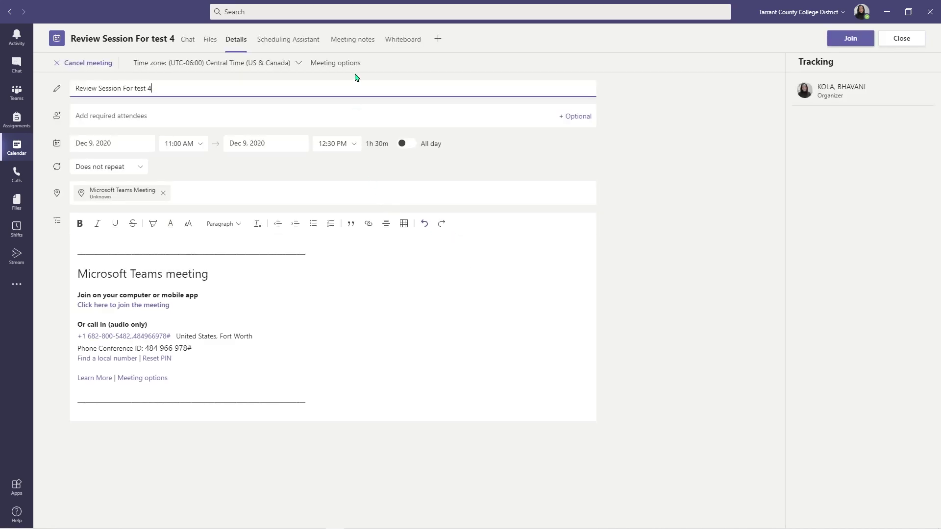
click(335, 63)
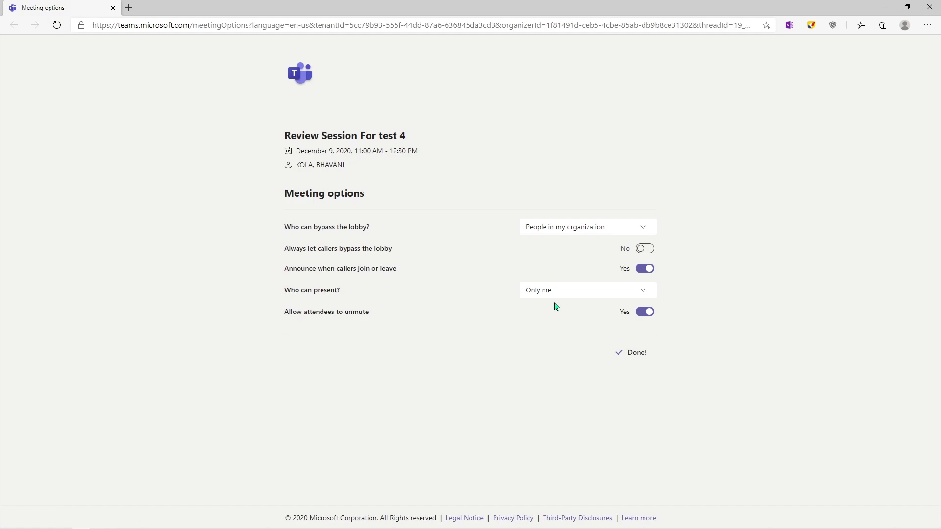
Step: Leave the browser's meeting options unchanged and return to the Teams meeting details
key(alt+Tab)
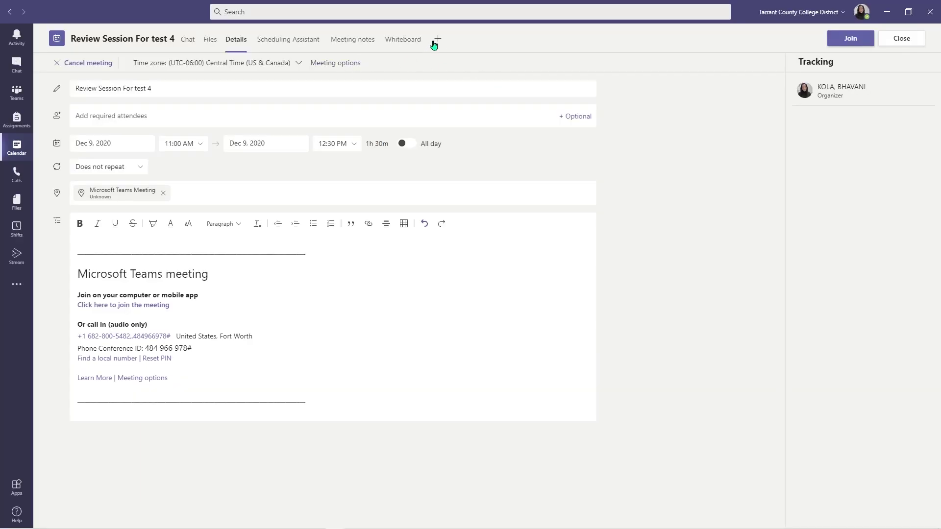
Step: Add Microsoft Forms as a Polls tab on the Review Session For test 4 meeting
click(437, 42)
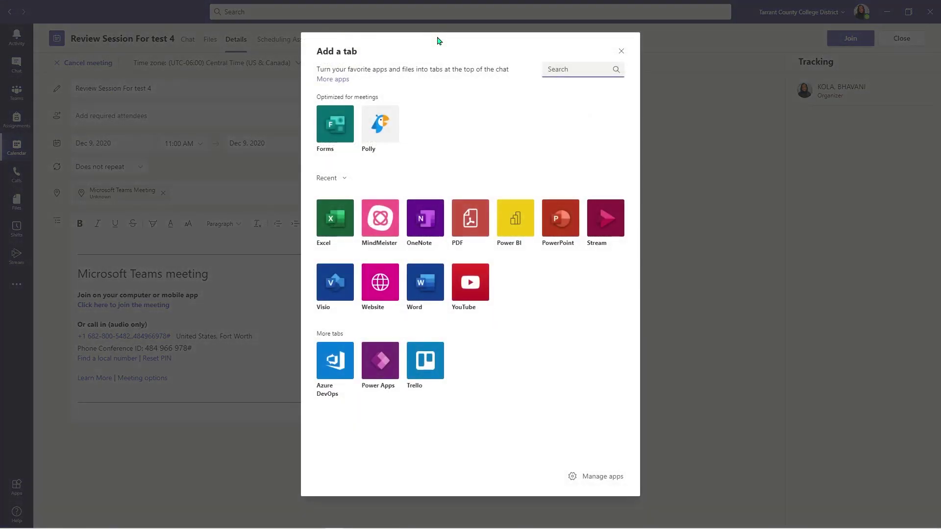
click(336, 112)
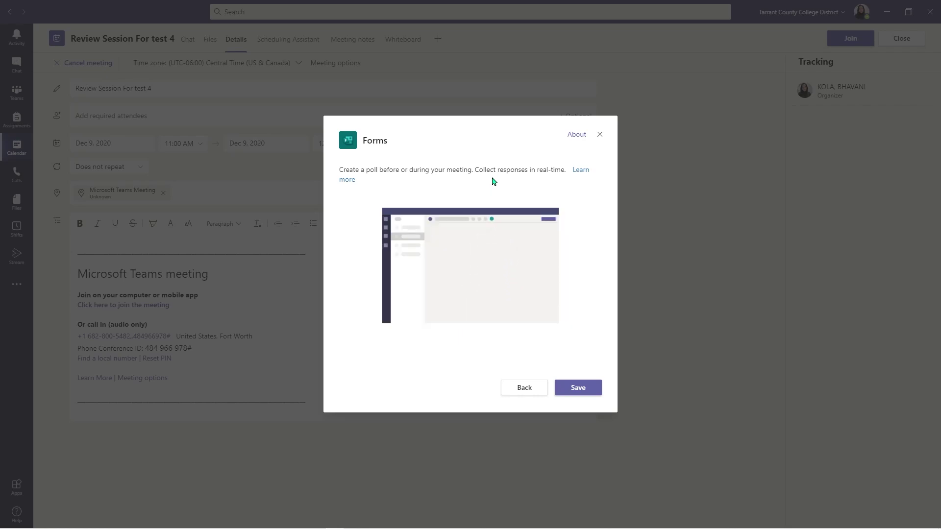
click(578, 393)
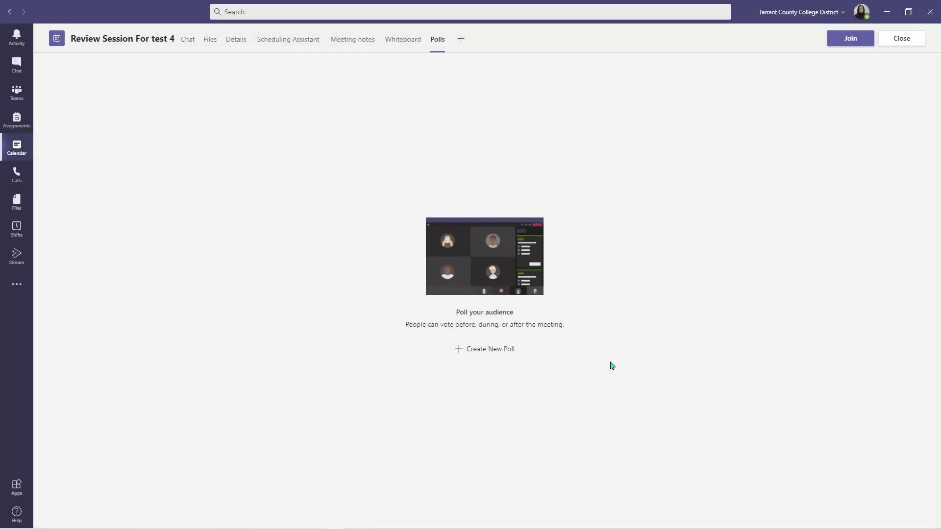
Step: Start a new poll from the Polls tab, discarding the first attempt, so a blank form opens
click(466, 352)
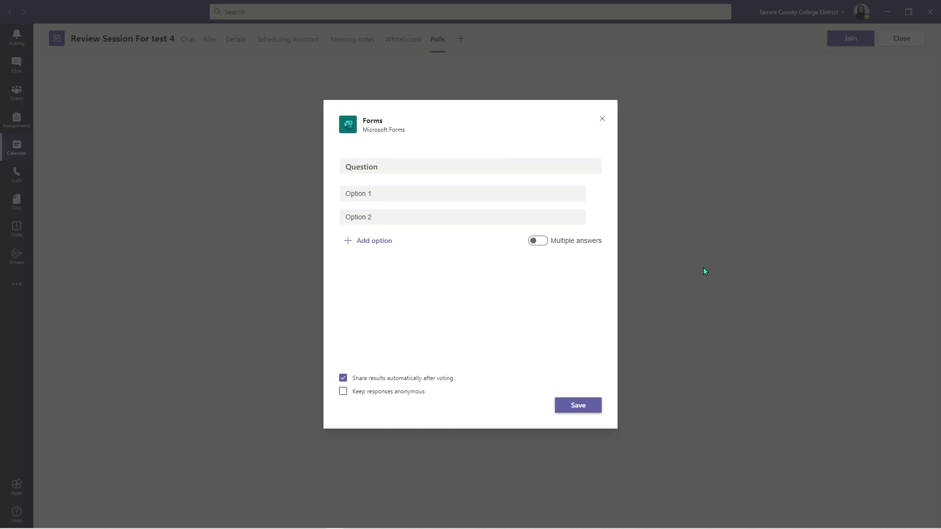
click(681, 296)
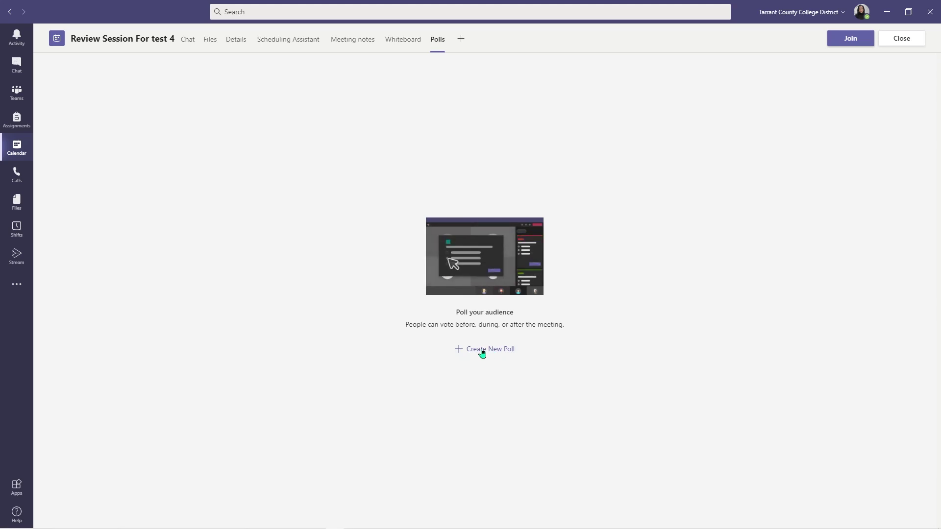
click(481, 351)
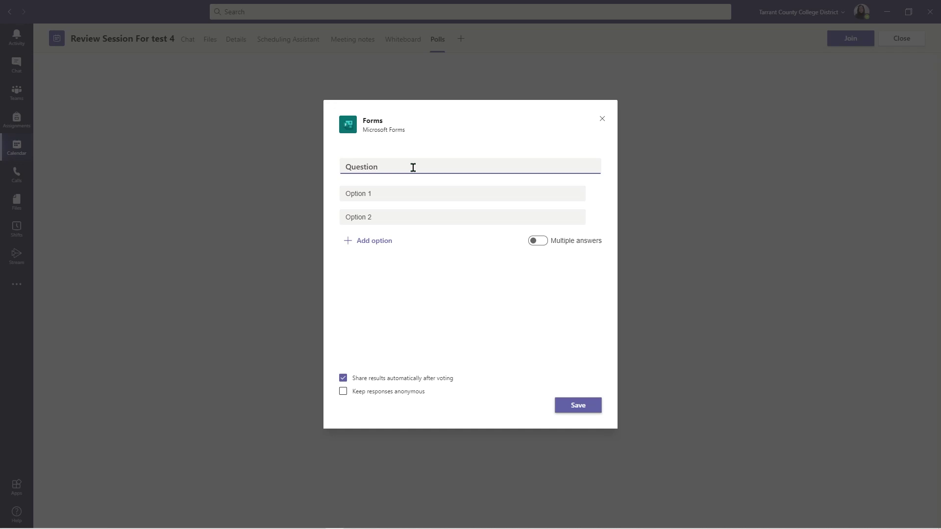
Step: Enter the question 'How are you feeling?' and clear the default Option 1 and Option 2 text
key(BackSpace)
key(BackSpace)
key(BackSpace)
key(BackSpace)
key(BackSpace)
key(BackSpace)
key(BackSpace)
key(BackSpace)
text(How are you feeling?)
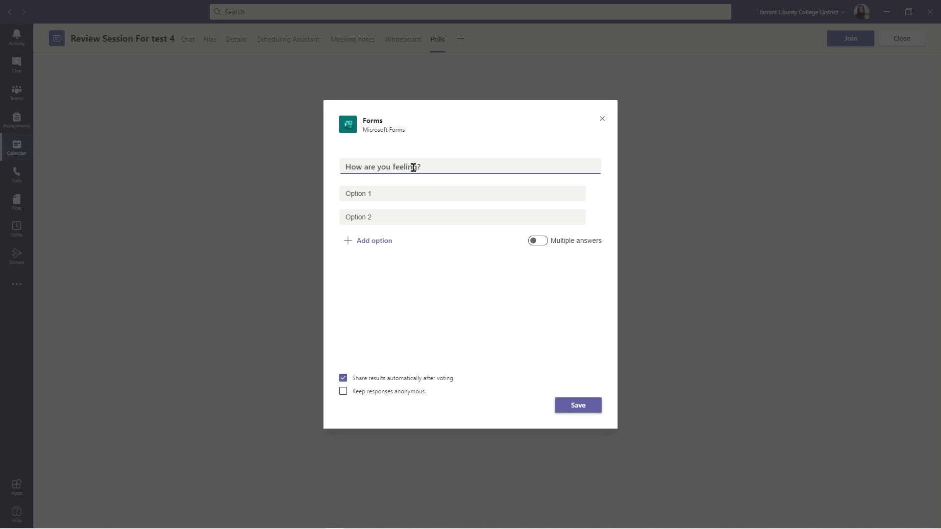
click(415, 194)
key(BackSpace)
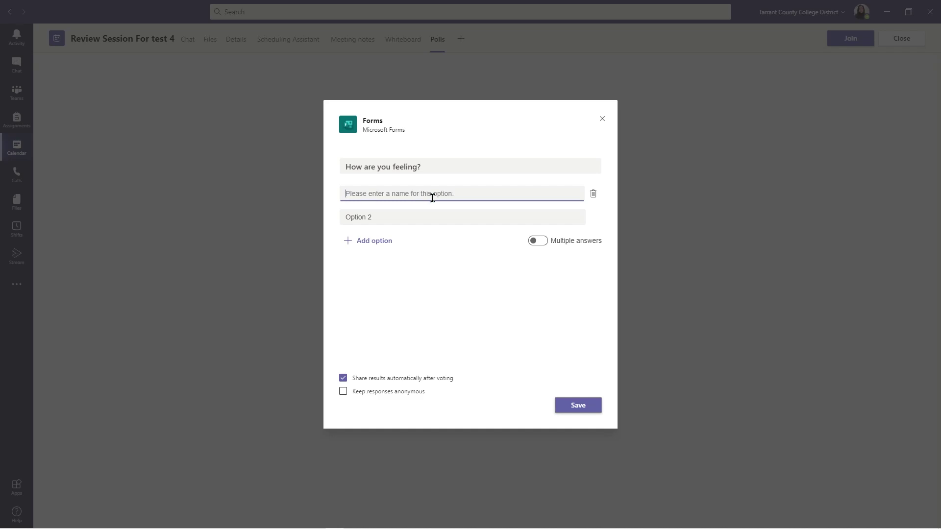
click(423, 213)
key(BackSpace)
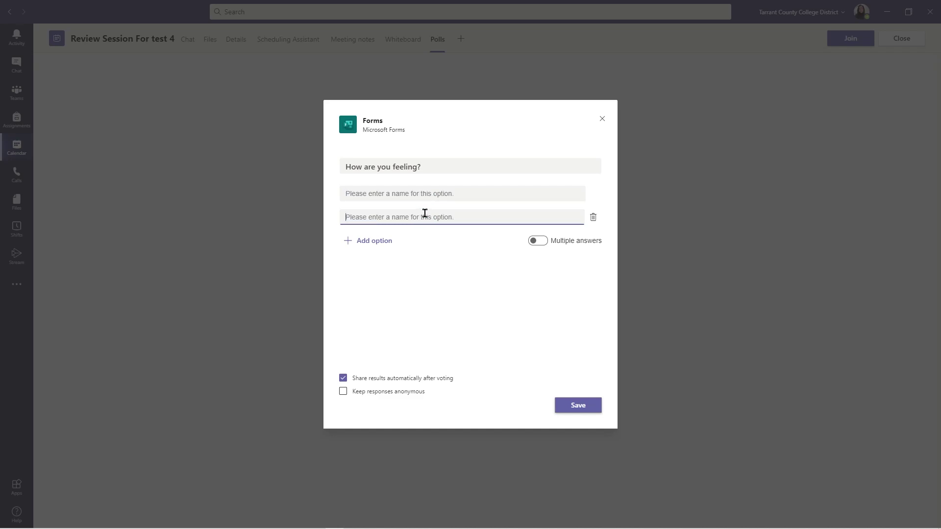
click(398, 195)
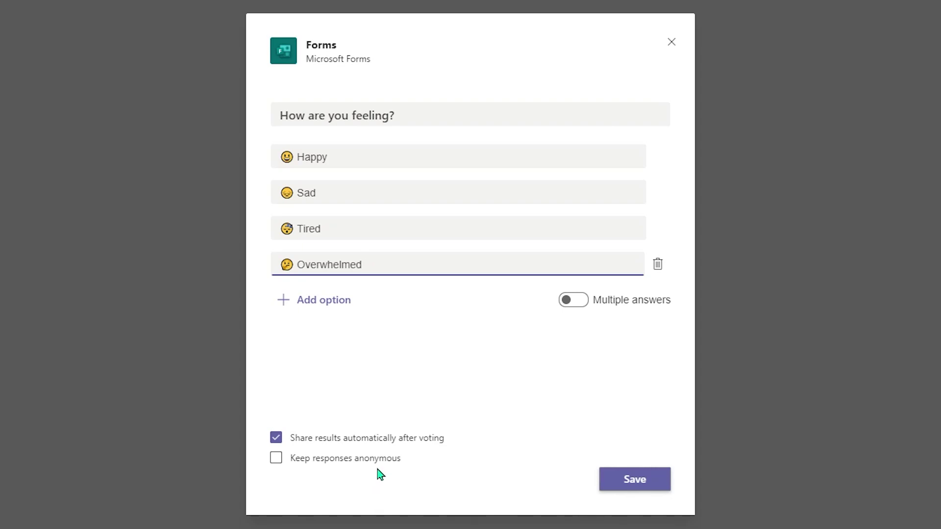
Step: Keep the poll's responses anonymous and save it as a draft
click(275, 460)
click(275, 459)
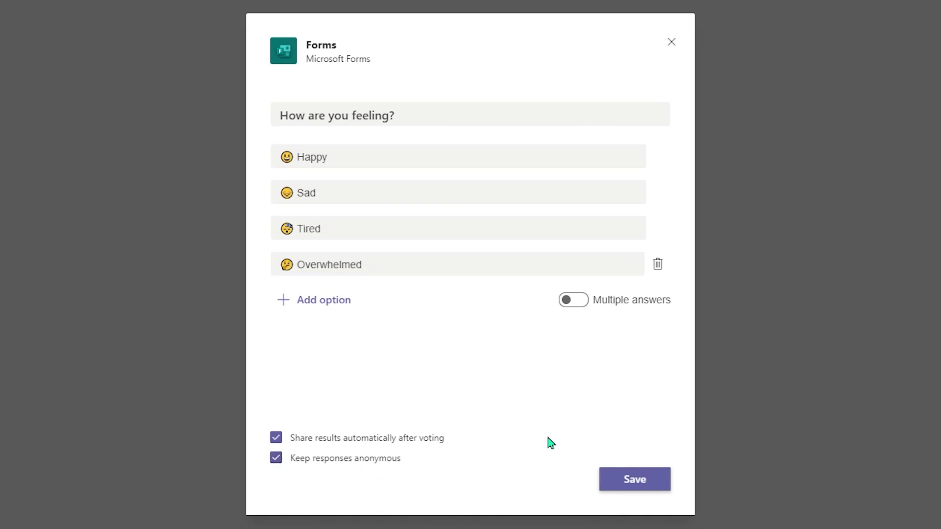
click(631, 480)
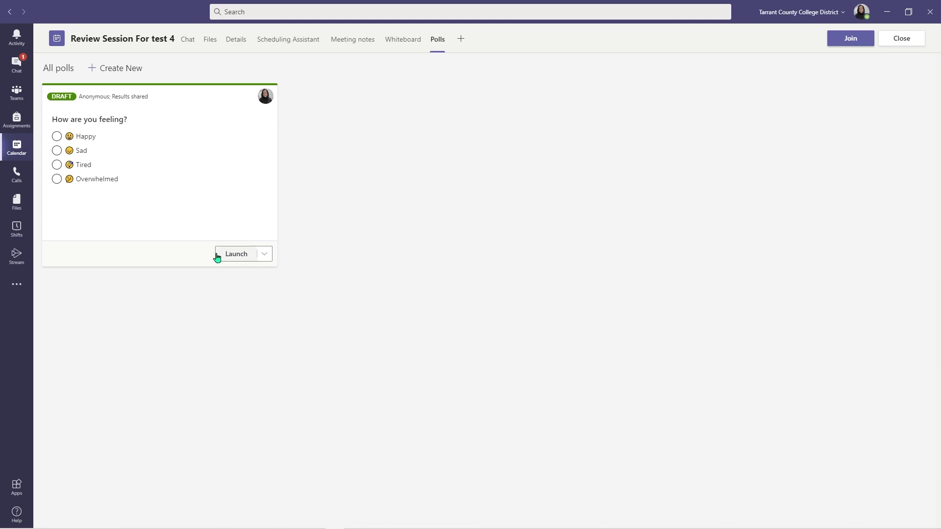
Step: Check the draft poll's Edit poll and Delete poll choices, then dismiss them without launching
click(263, 255)
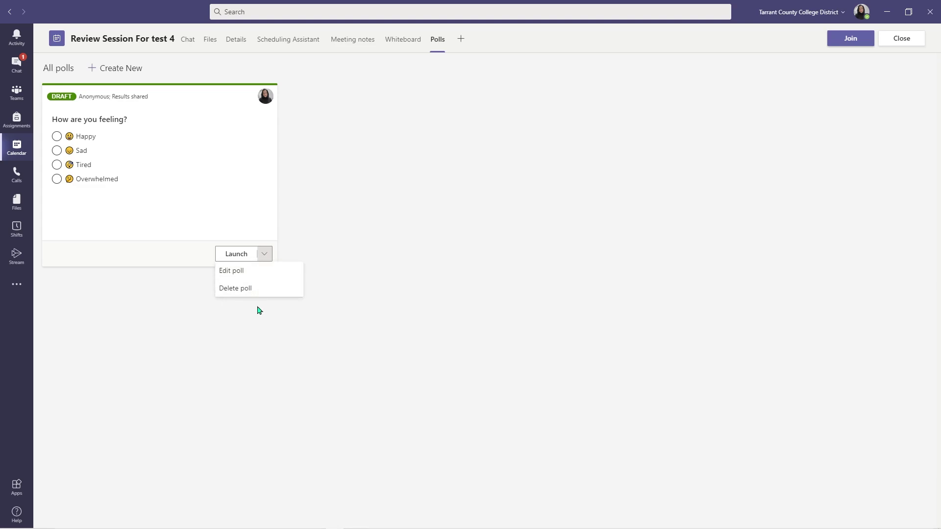
click(249, 289)
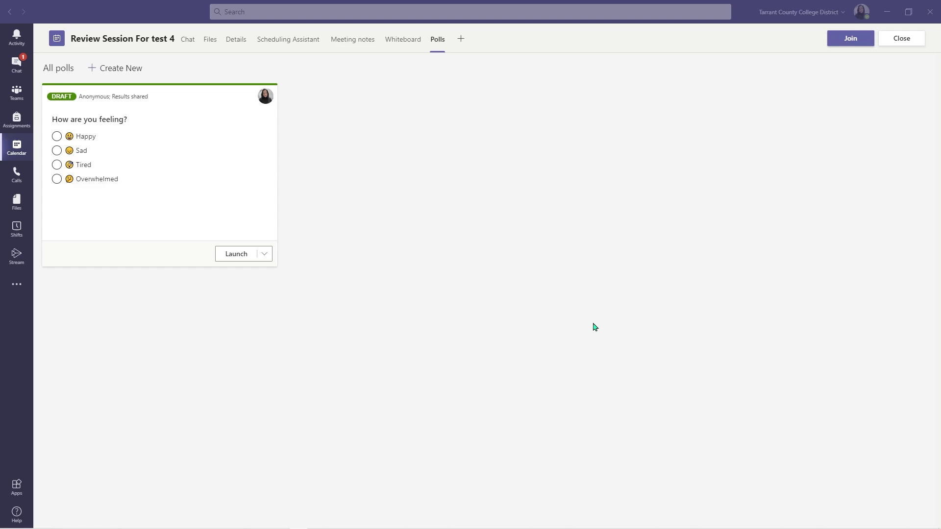
Step: Start a second poll asking 'Did you attend the review session?' with lowercase 'you'
click(100, 71)
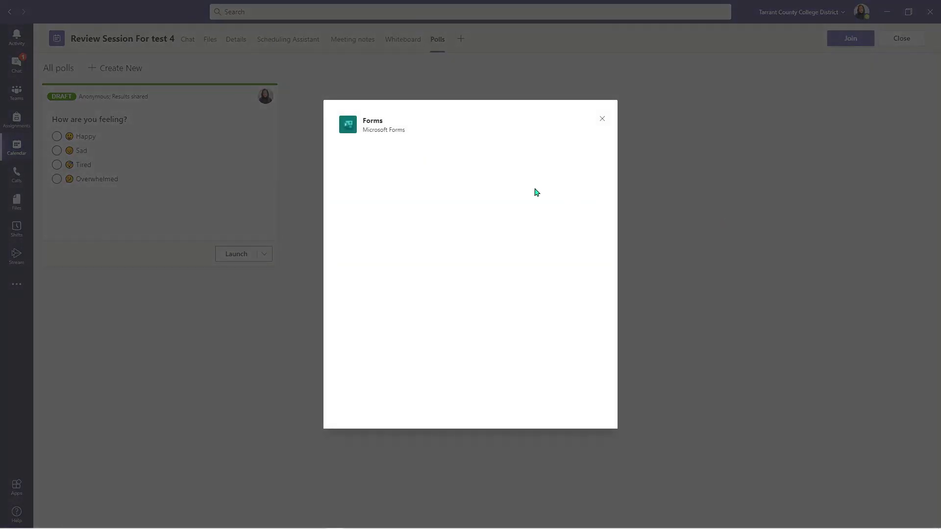
click(435, 164)
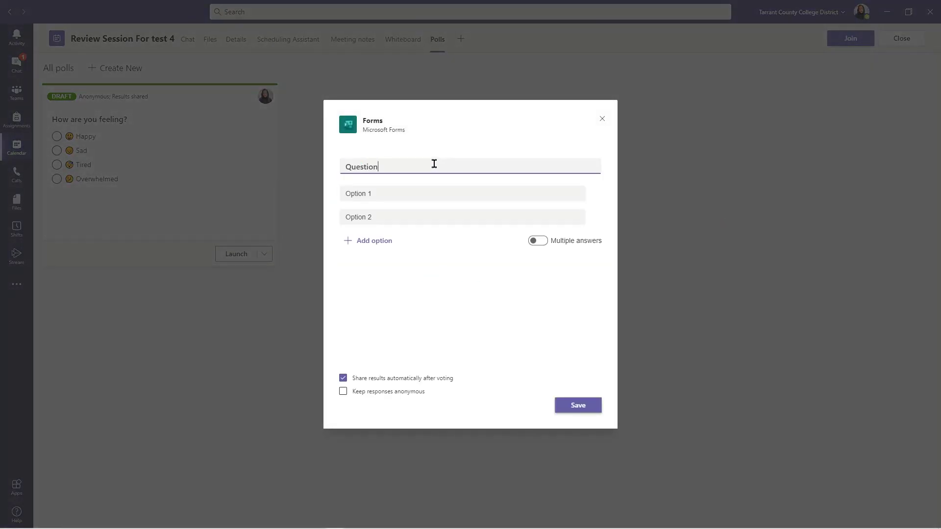
key(BackSpace)
key(BackSpace)
key(BackSpace)
key(BackSpace)
key(BackSpace)
key(BackSpace)
key(BackSpace)
text(Did You attend the revie)
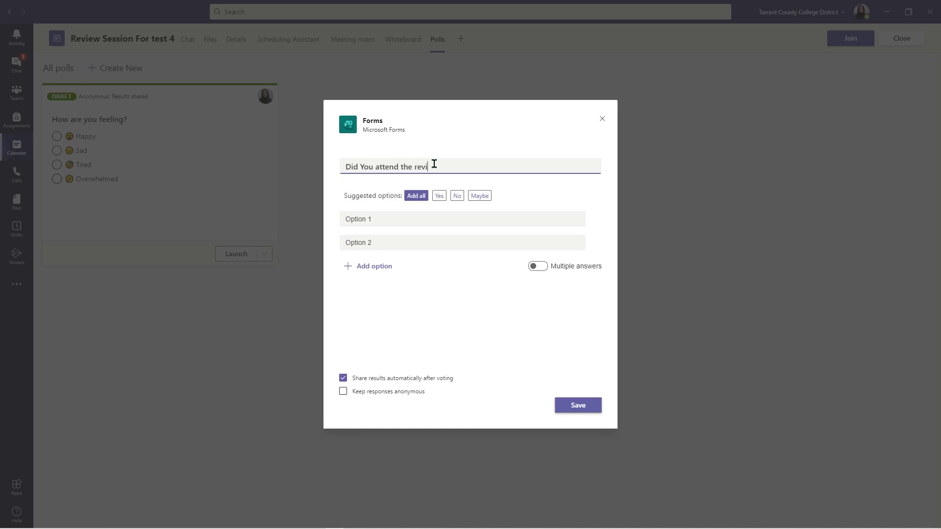
text(w session?)
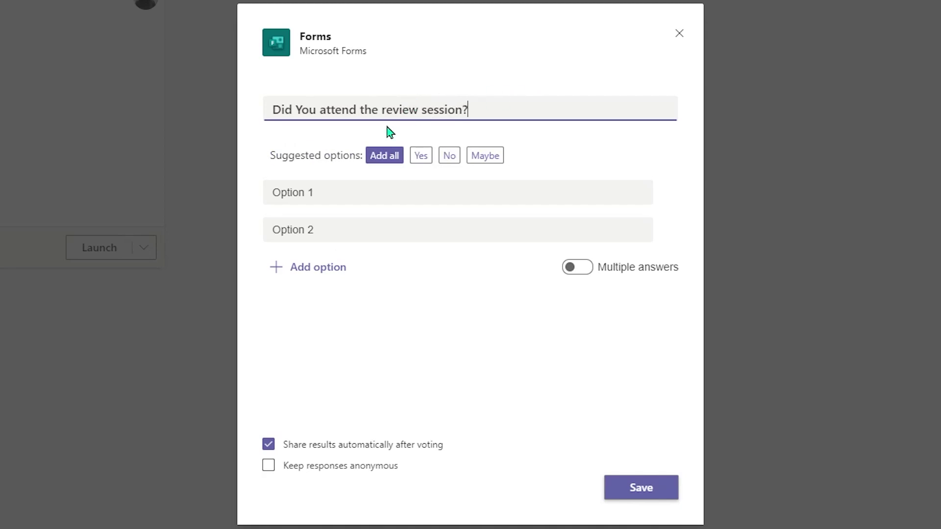
click(303, 106)
key(BackSpace)
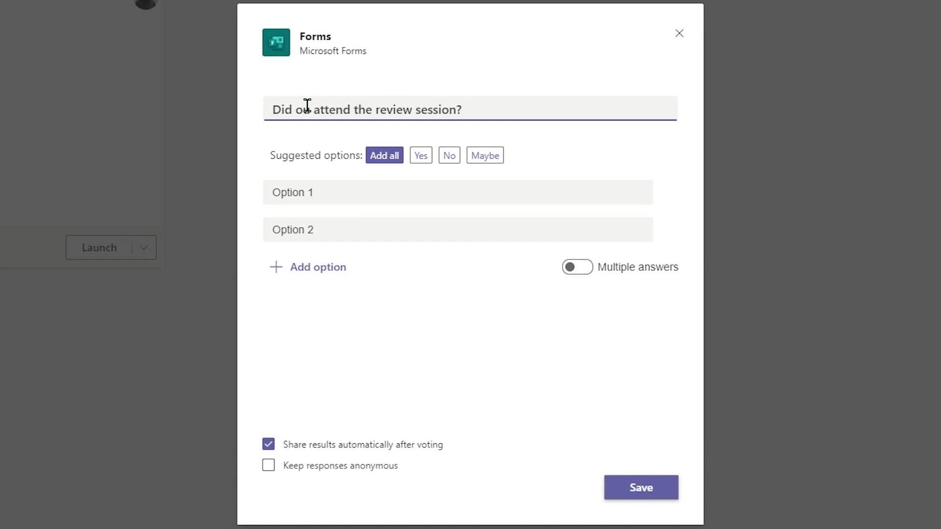
text(y)
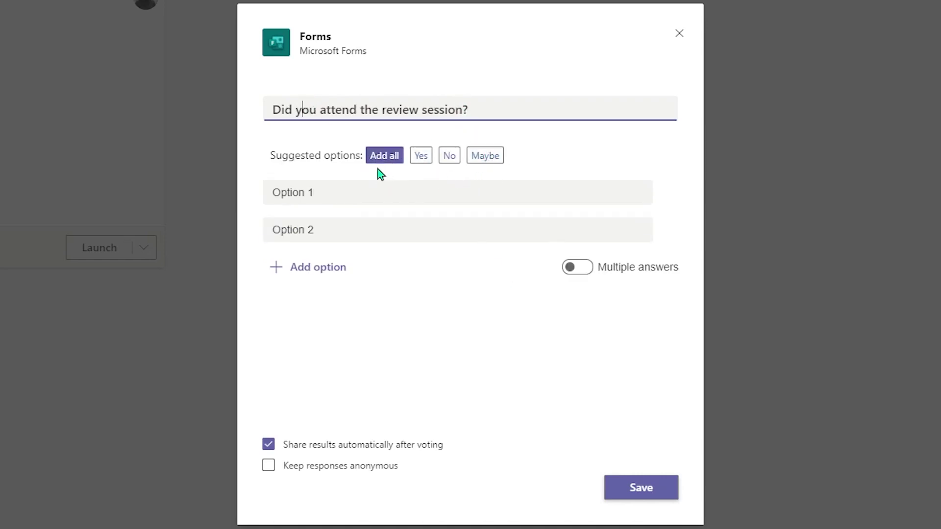
Step: Give it a single Yes option, turn off automatic result sharing, and save it as a draft
click(420, 161)
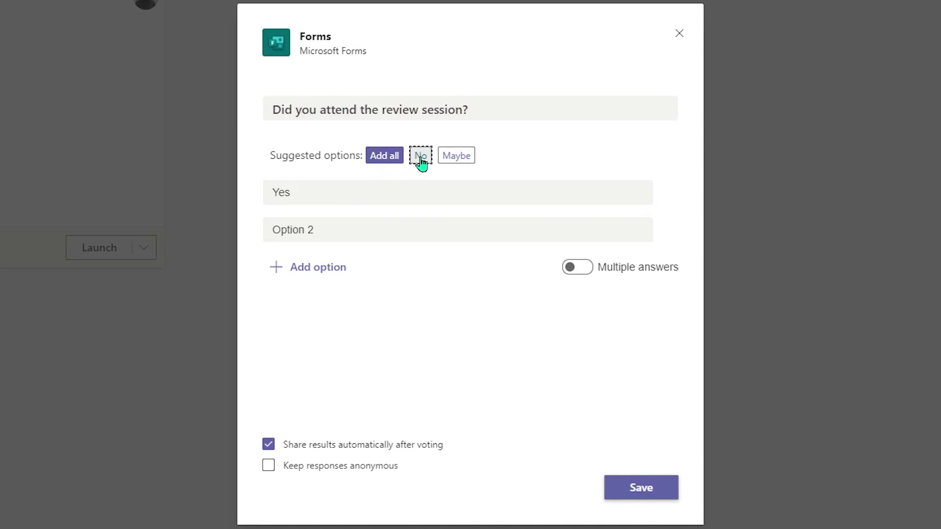
click(665, 236)
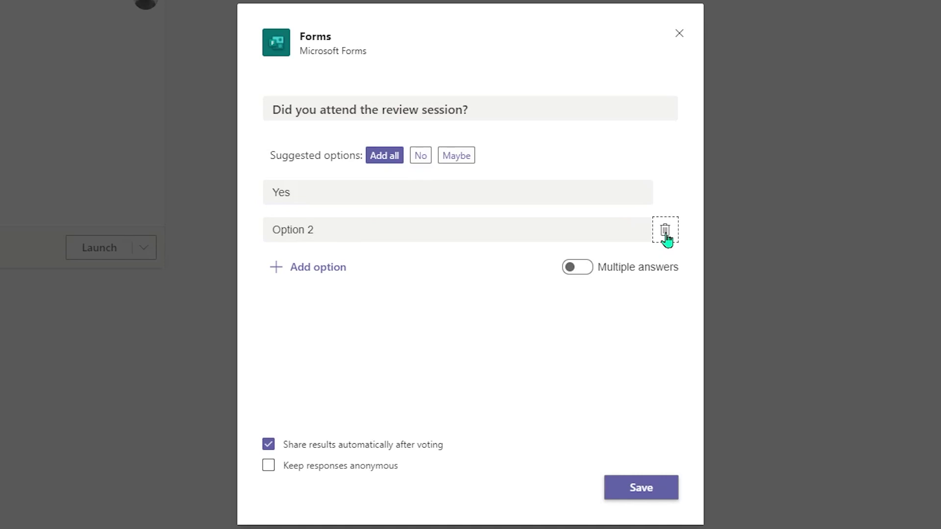
click(666, 231)
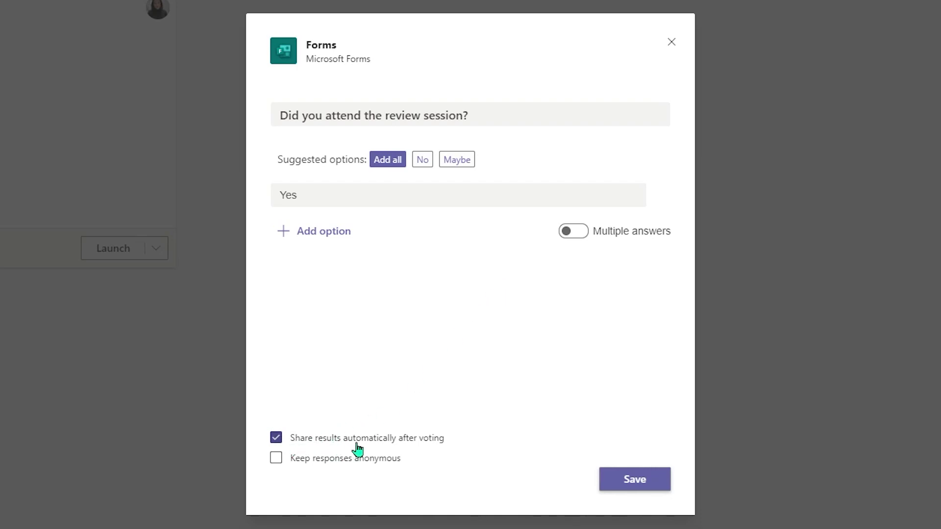
click(277, 439)
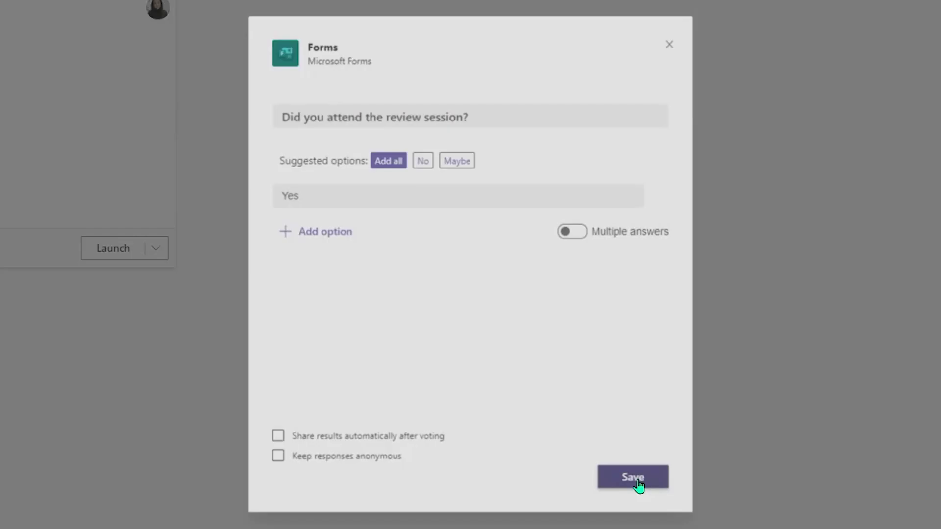
click(637, 486)
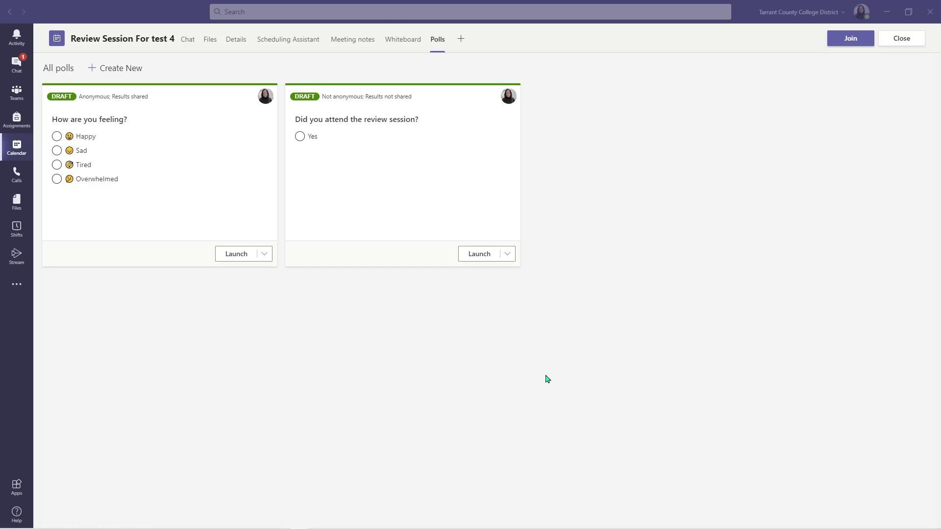
click(118, 72)
Step: Turn off automatic result sharing on the hypothesis-test poll and save it as the third draft
click(472, 166)
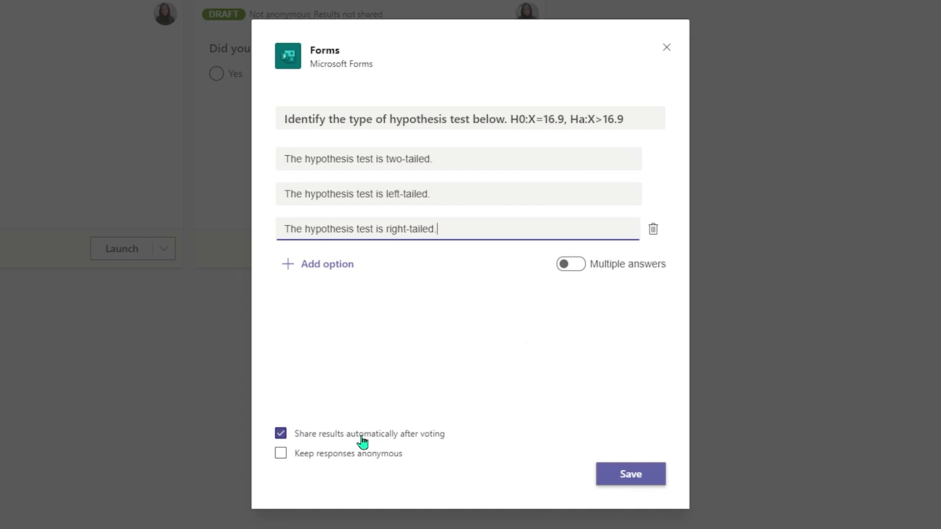
click(281, 433)
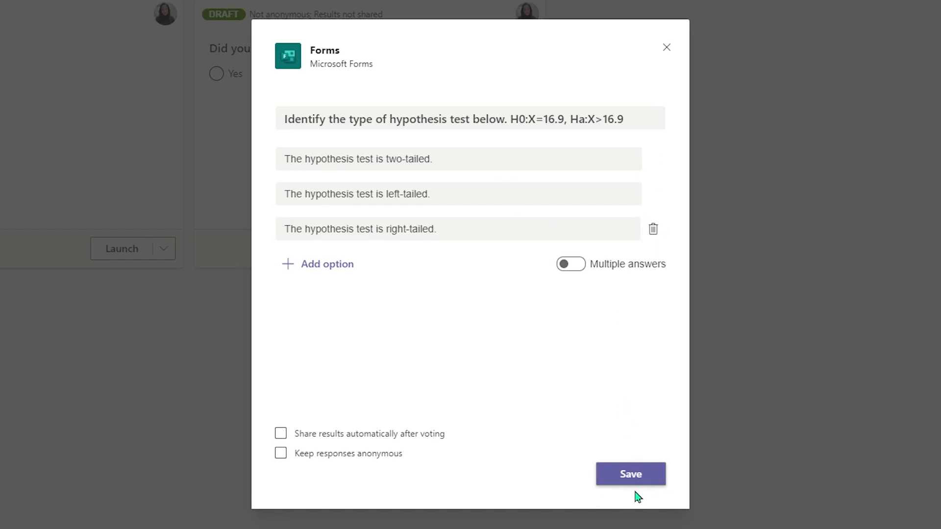
click(632, 476)
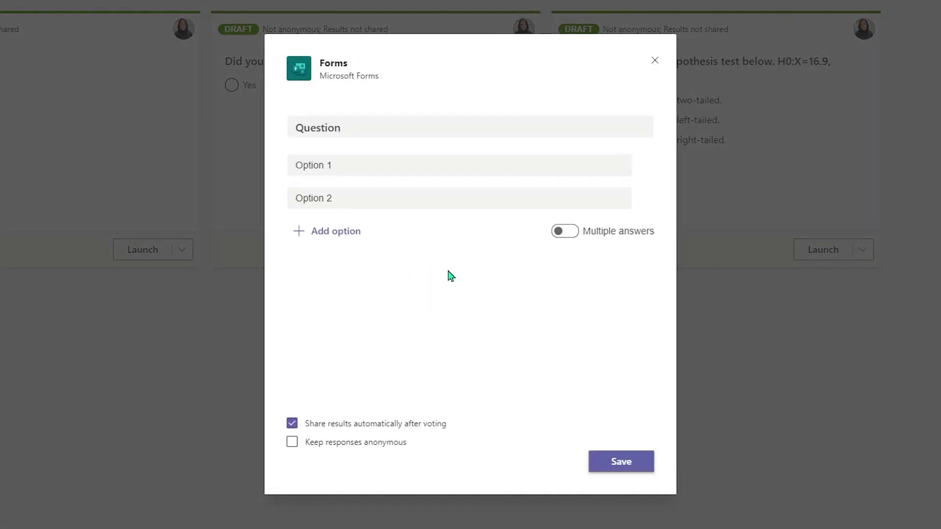
Step: Save an anonymous, unshared draft poll 'How well did you understand today's lecture?' with five suggested ratings
click(443, 122)
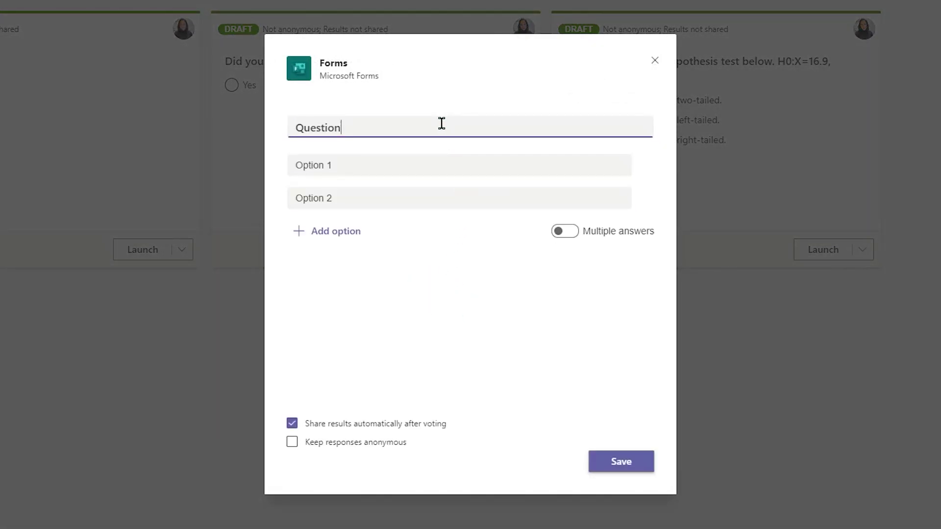
double_click(324, 128)
text(How well did you understand today's lecture?)
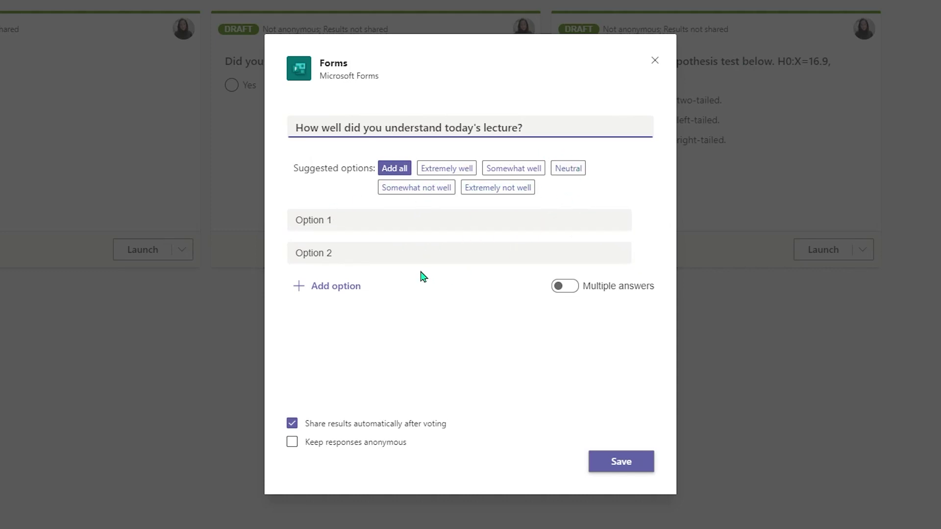
click(395, 170)
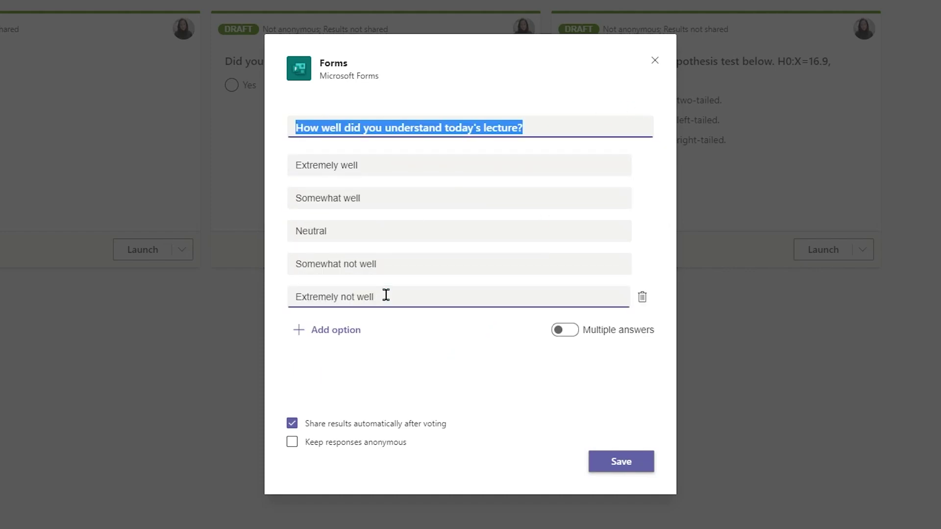
click(293, 442)
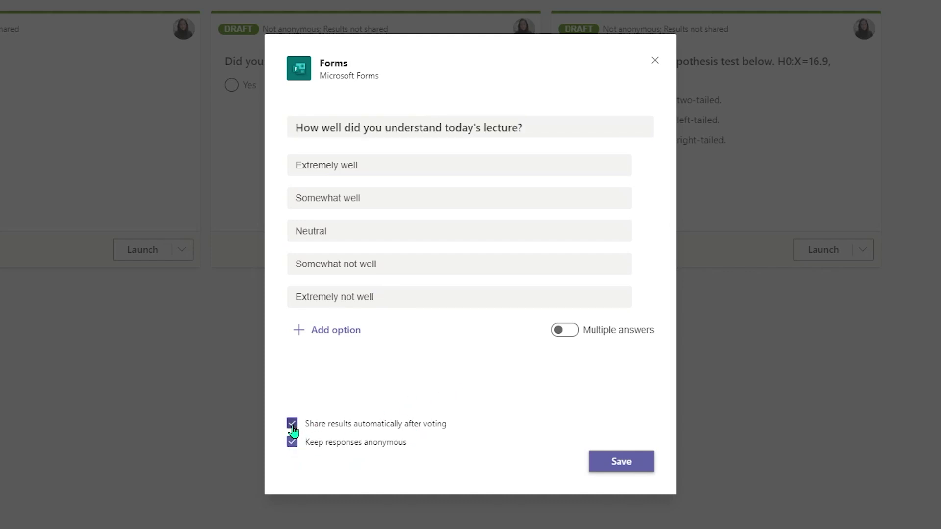
click(292, 425)
click(612, 469)
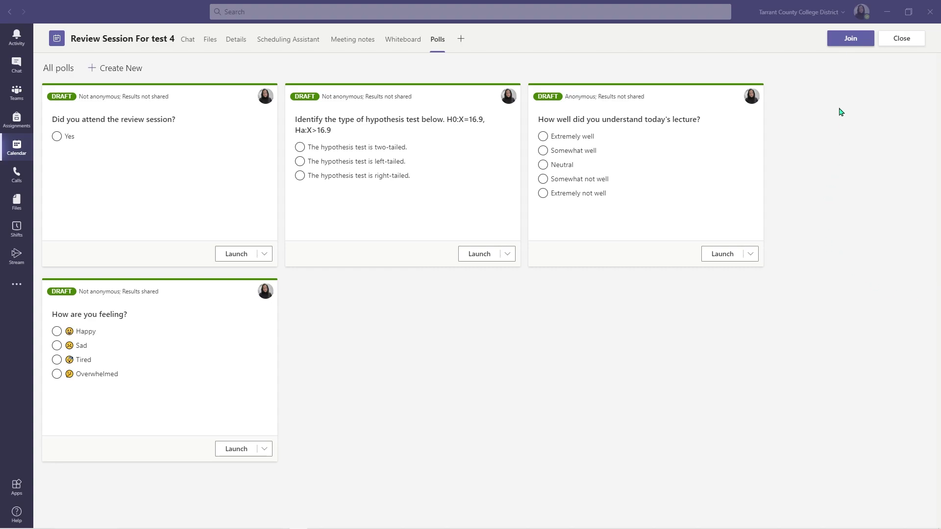
Step: Join the Review Session For test 4 call and present IILE Sample.pptx from PowerPoint
click(851, 39)
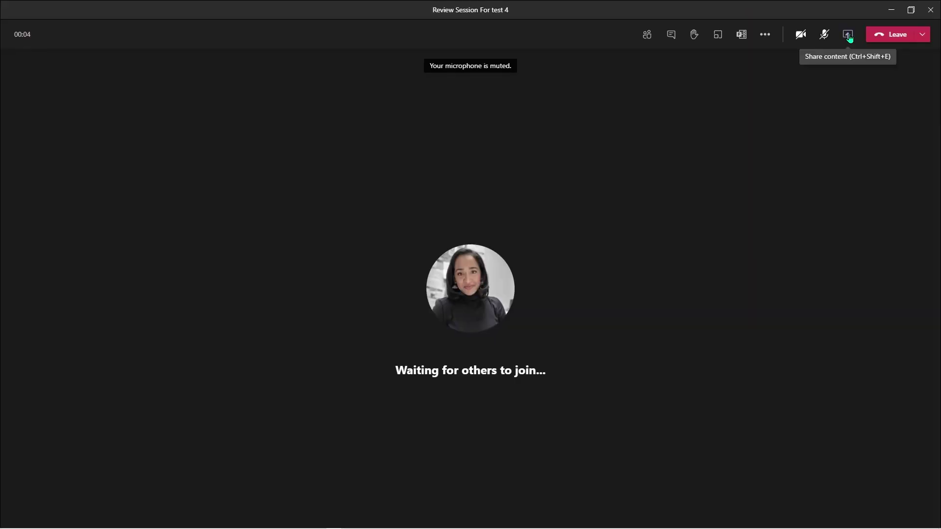
click(849, 37)
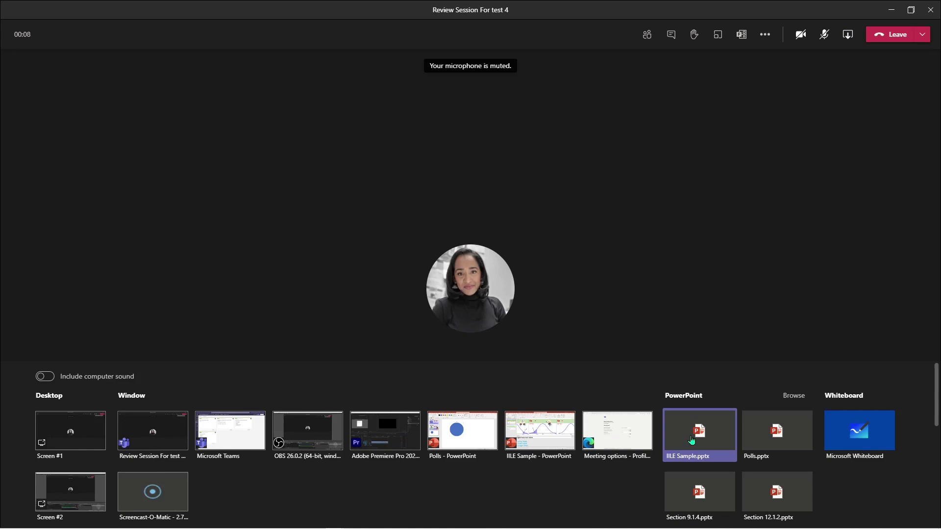
click(691, 438)
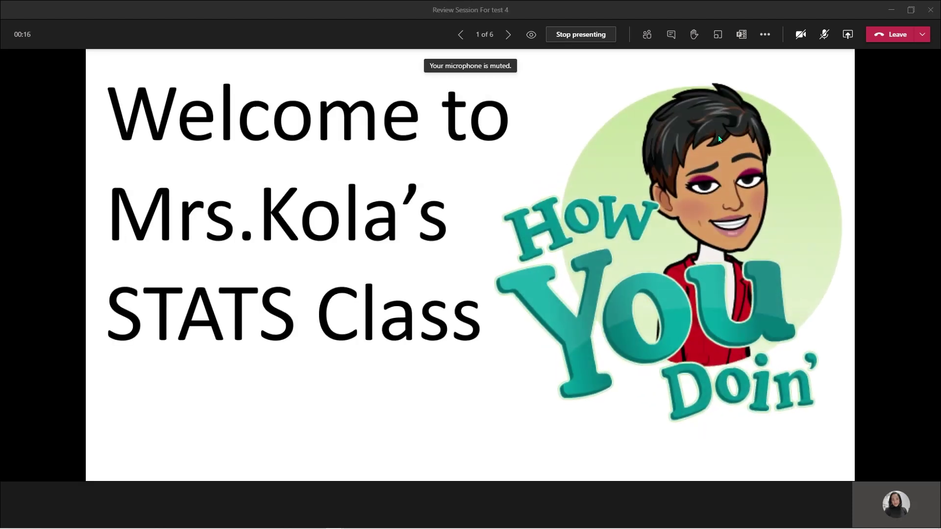
Step: Launch the 'How are you feeling?' poll from the meeting's Polls panel
click(743, 35)
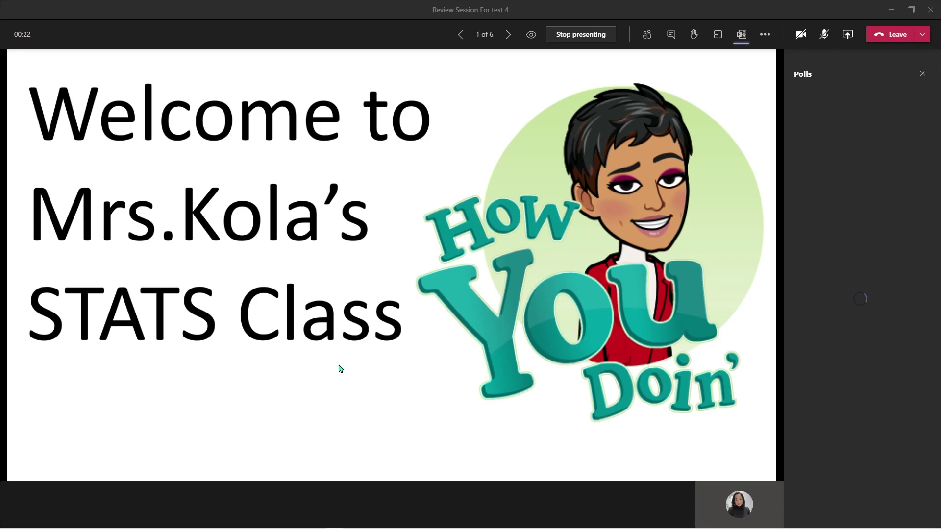
scroll(843, 221, down, 5)
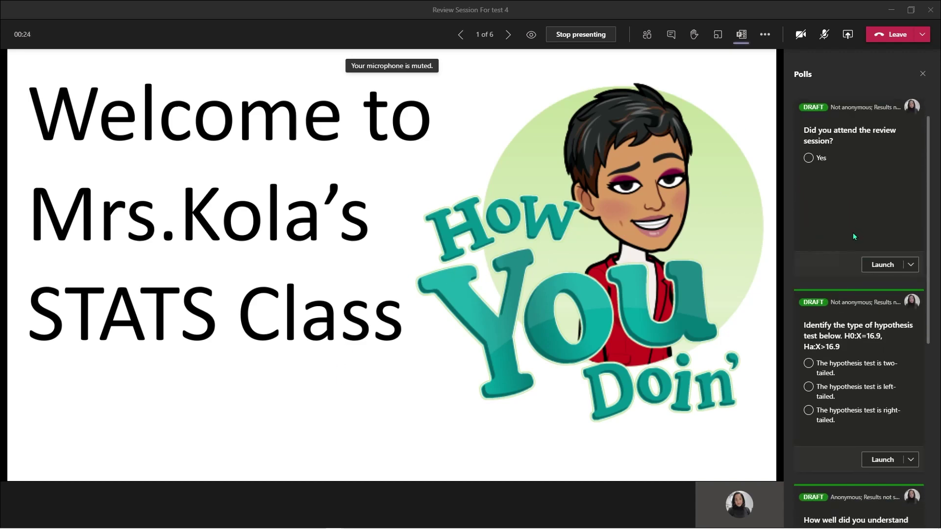
scroll(856, 248, down, 2)
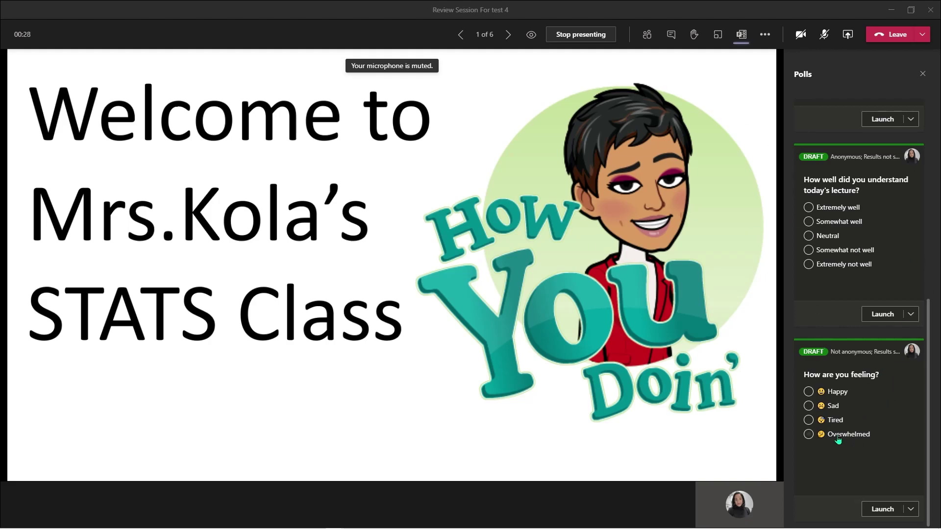
click(878, 510)
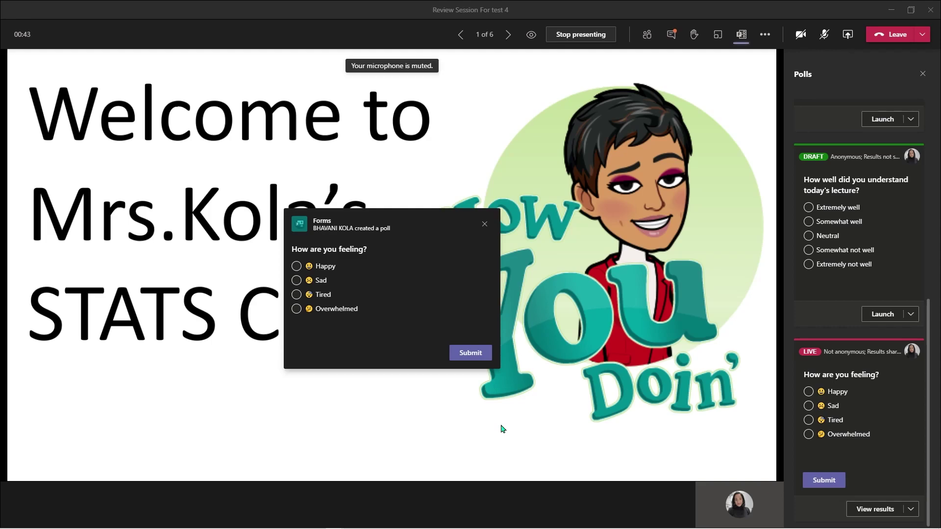
Step: Close the poll after its single Happy vote and advance to the Attendance slide
click(670, 35)
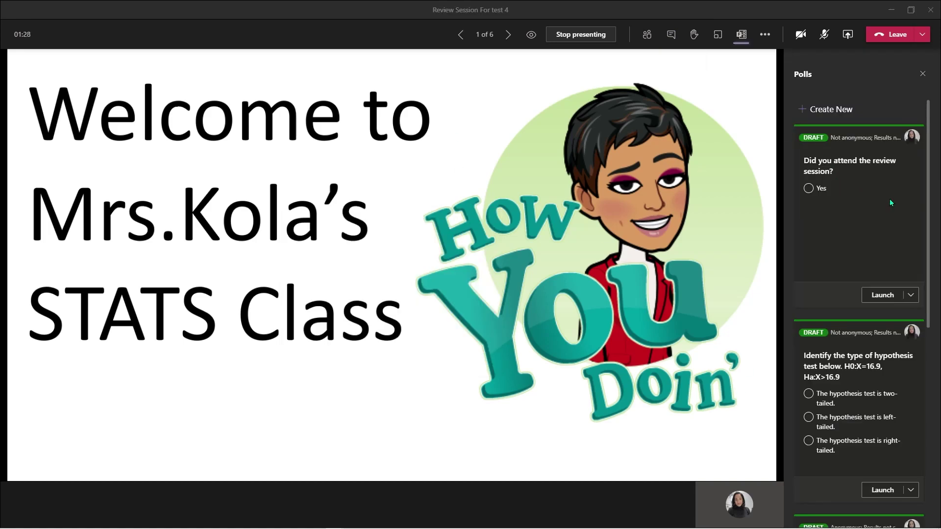
scroll(890, 221, down, 8)
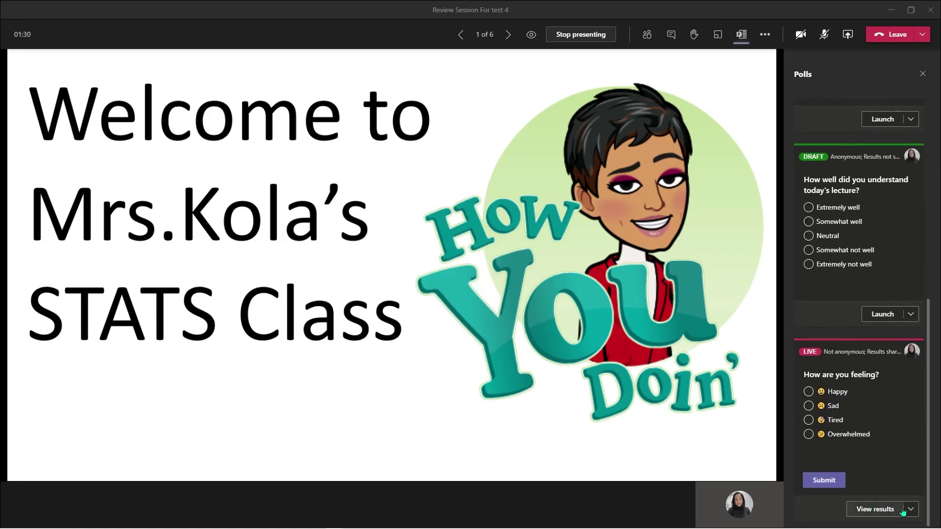
click(910, 509)
click(868, 452)
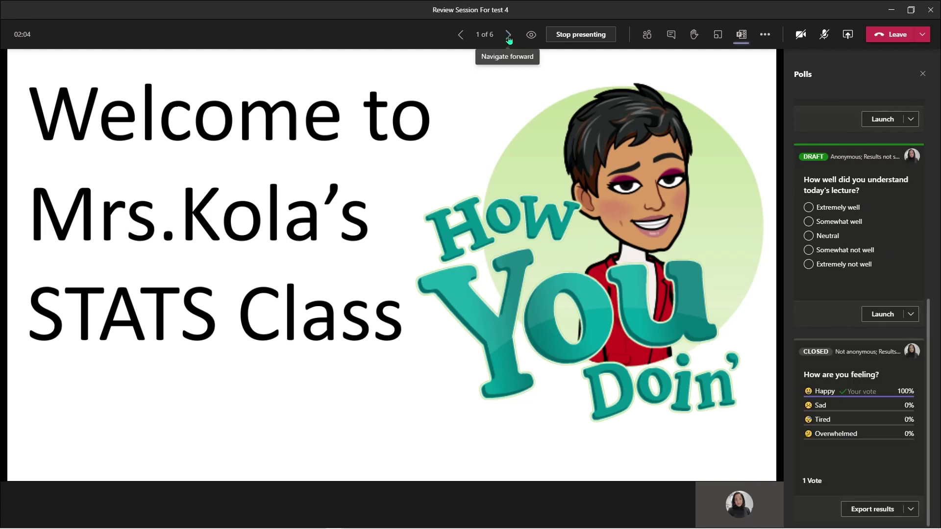
click(509, 36)
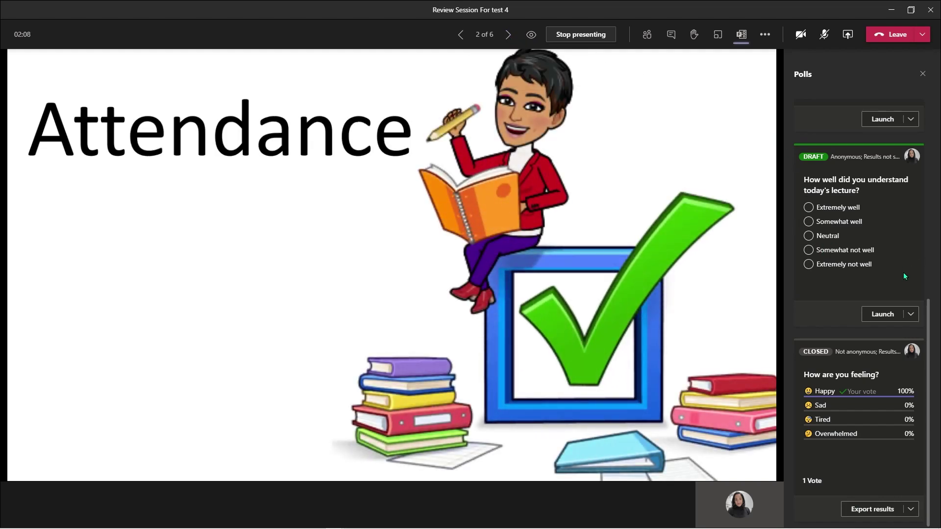
Step: Launch the attendance poll and submit a Yes vote
scroll(906, 275, up, 10)
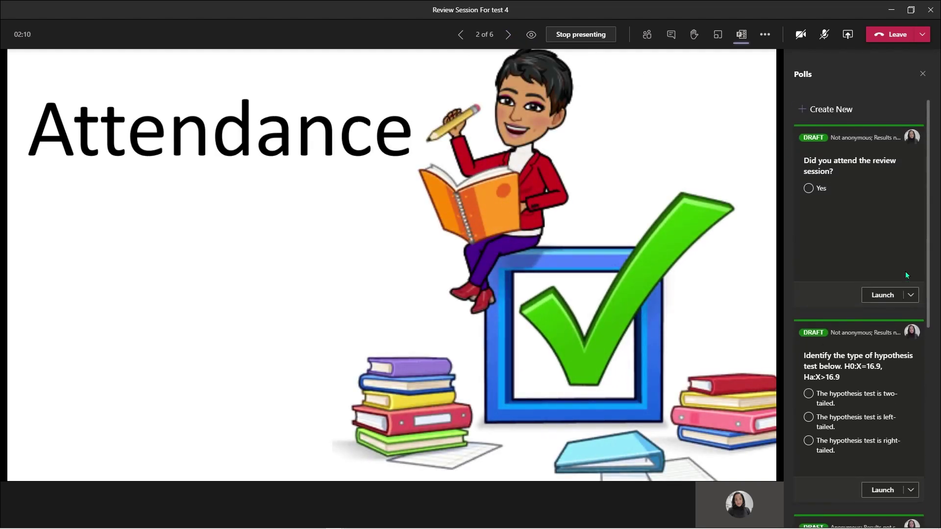
click(876, 299)
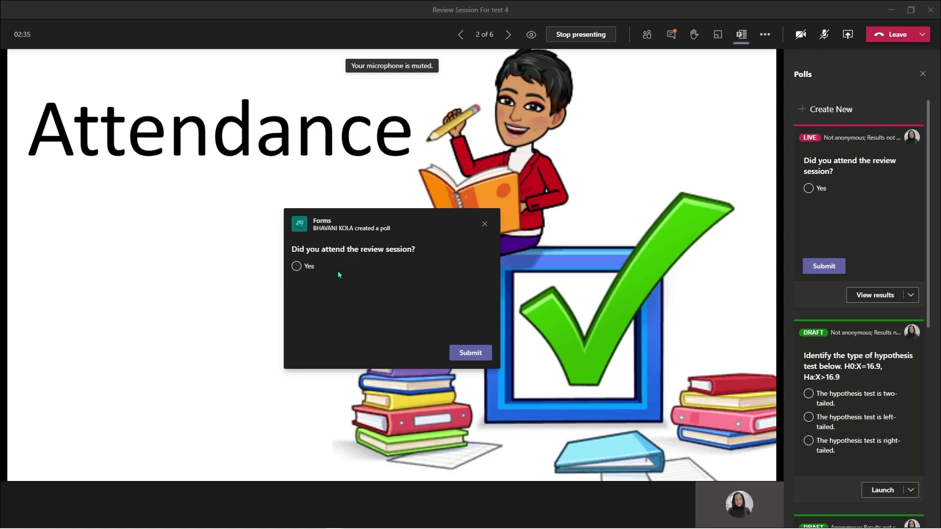
click(297, 267)
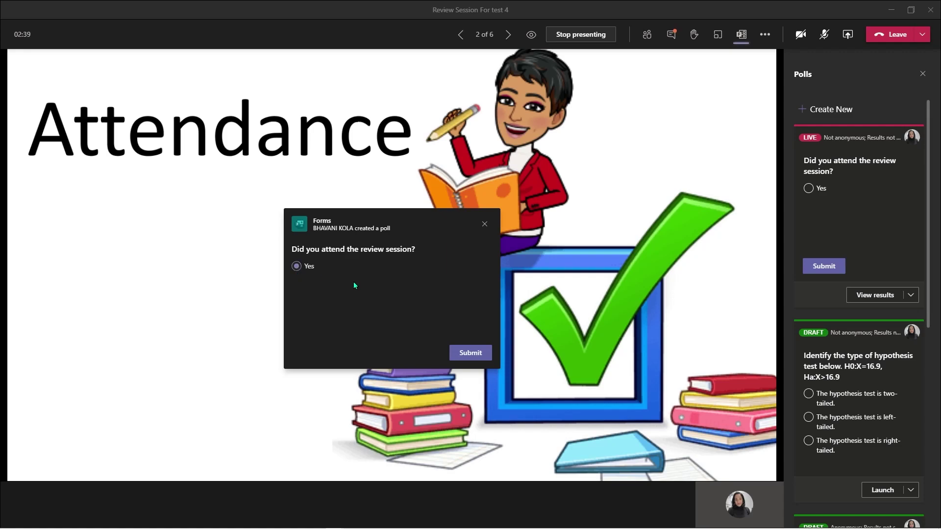
click(473, 352)
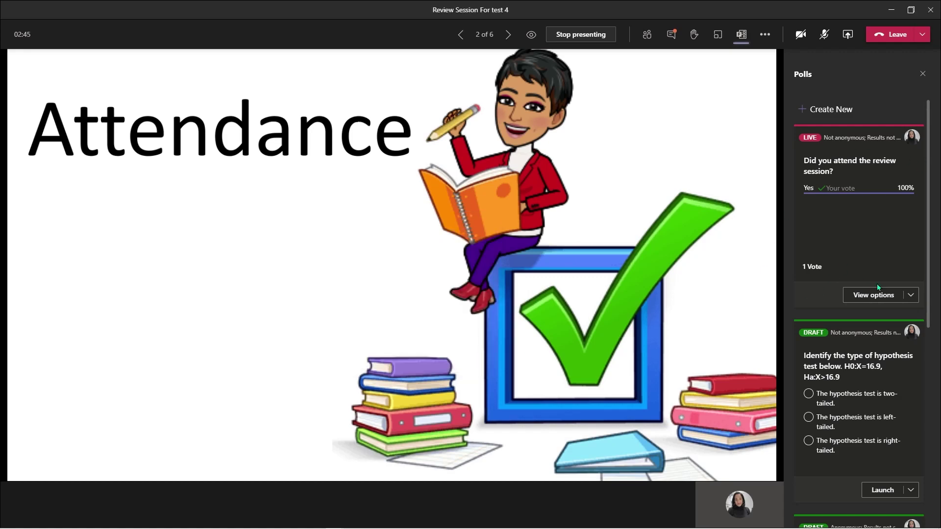
Step: Close the attendance poll and advance to slide 3, one- versus two-tailed tests
click(910, 295)
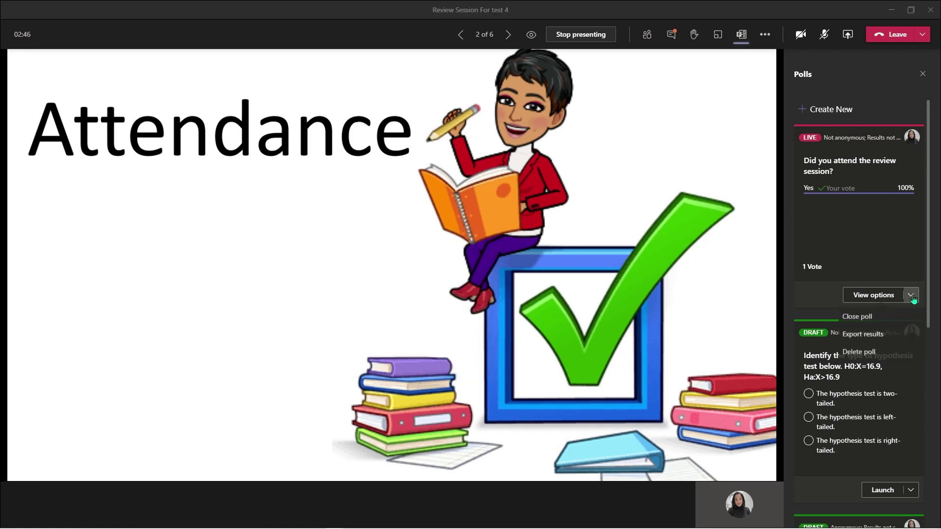
click(874, 318)
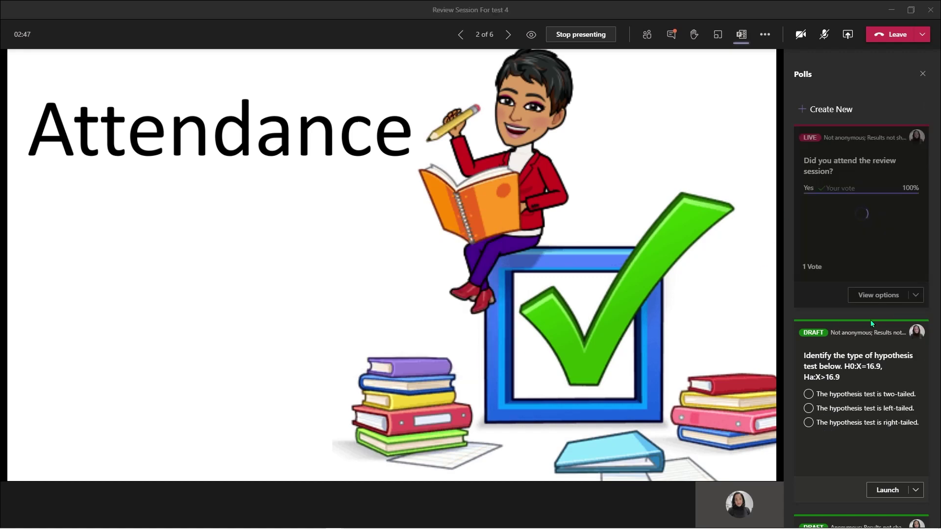
click(509, 37)
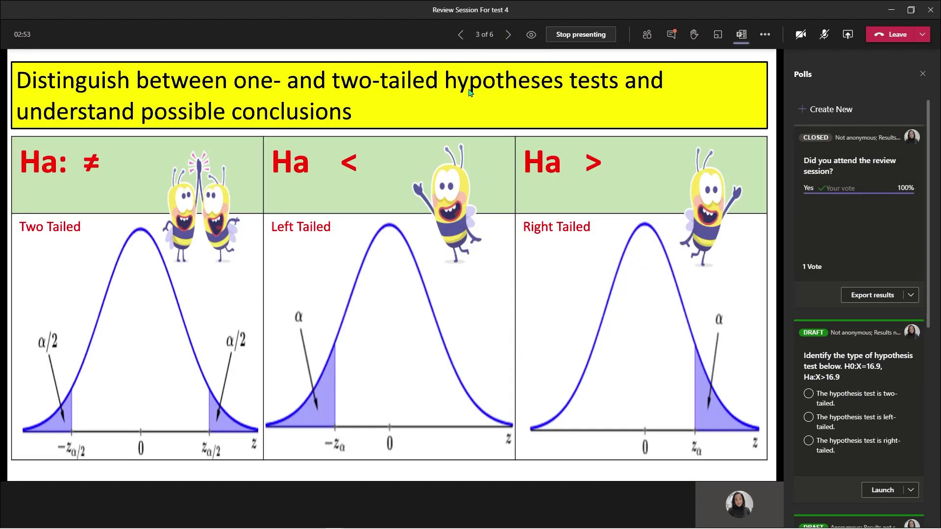
Step: Advance to slide 4's p=0.48 versus p>0.48 question and begin a new poll from Polls
click(509, 39)
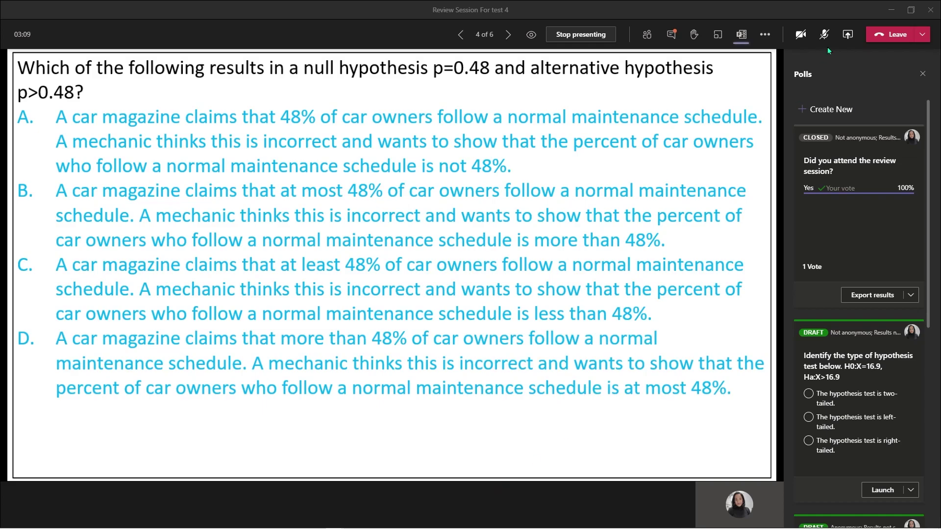
click(742, 34)
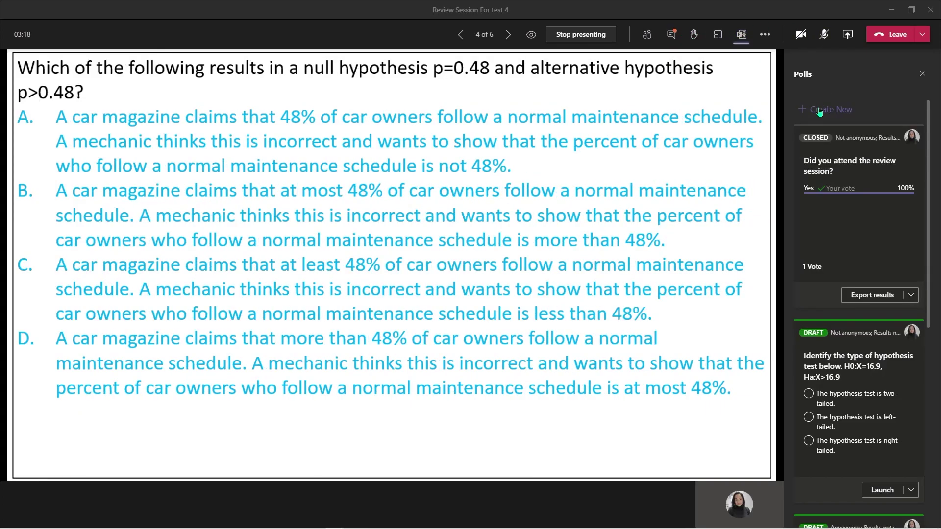
click(820, 111)
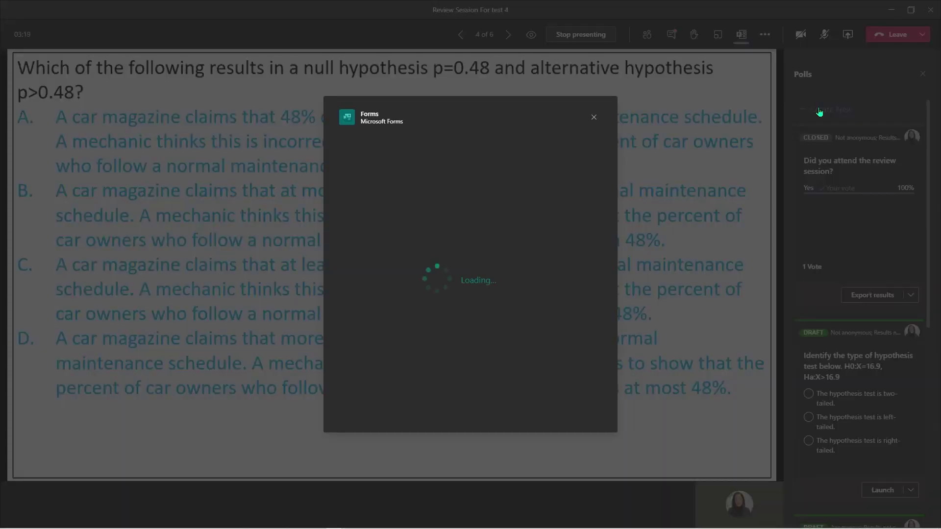
Step: Enter the question 'The answer is' with answer options A, B, C and D
click(510, 159)
click(510, 159)
key(BackSpace)
key(BackSpace)
key(BackSpace)
key(BackSpace)
key(BackSpace)
key(BackSpace)
key(BackSpace)
key(BackSpace)
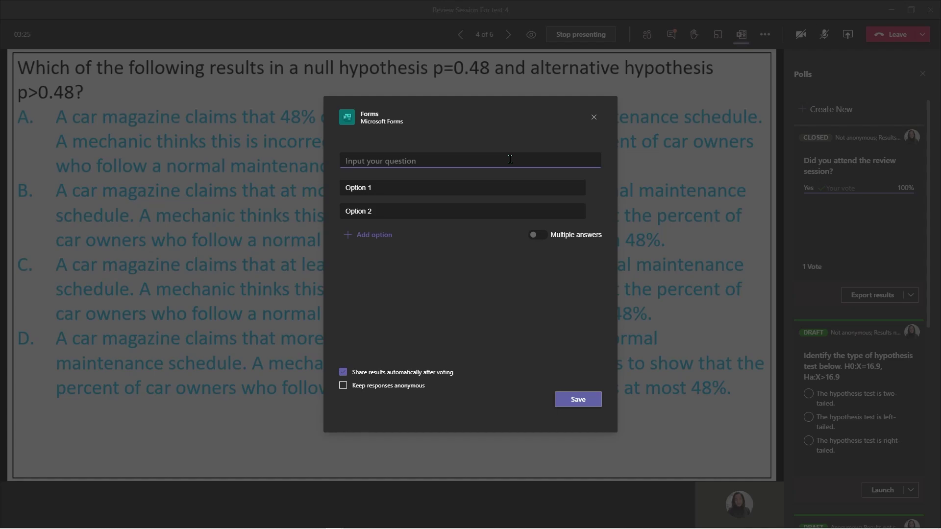
text(The answer is)
click(505, 184)
text(A)
click(496, 206)
text(B)
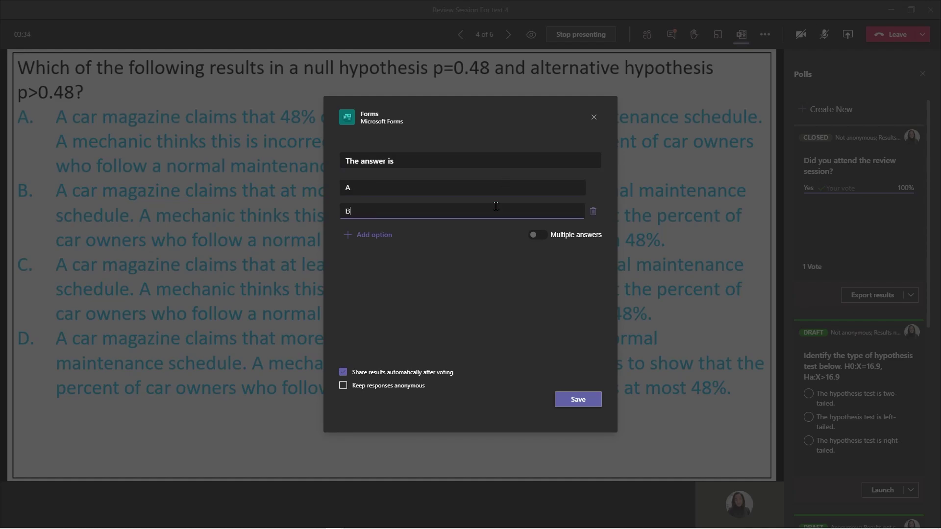
click(385, 235)
text(C)
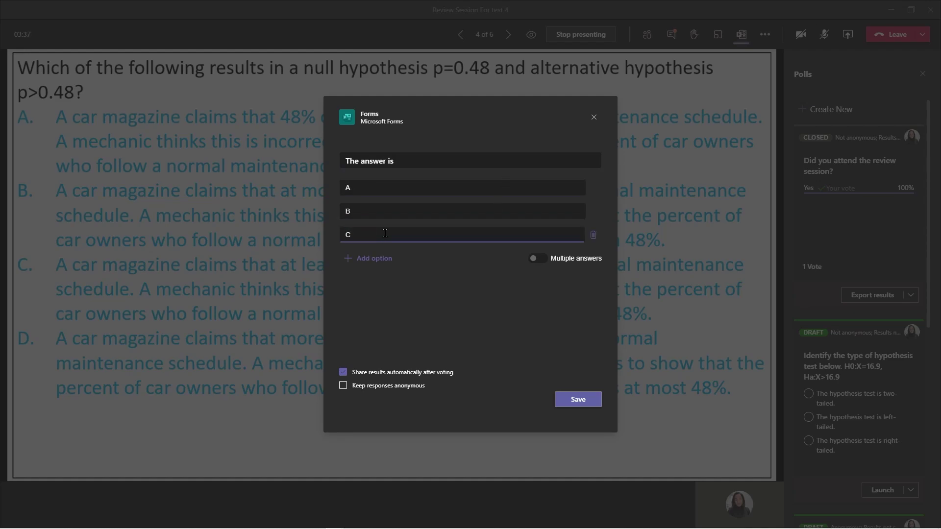
click(384, 257)
text(D)
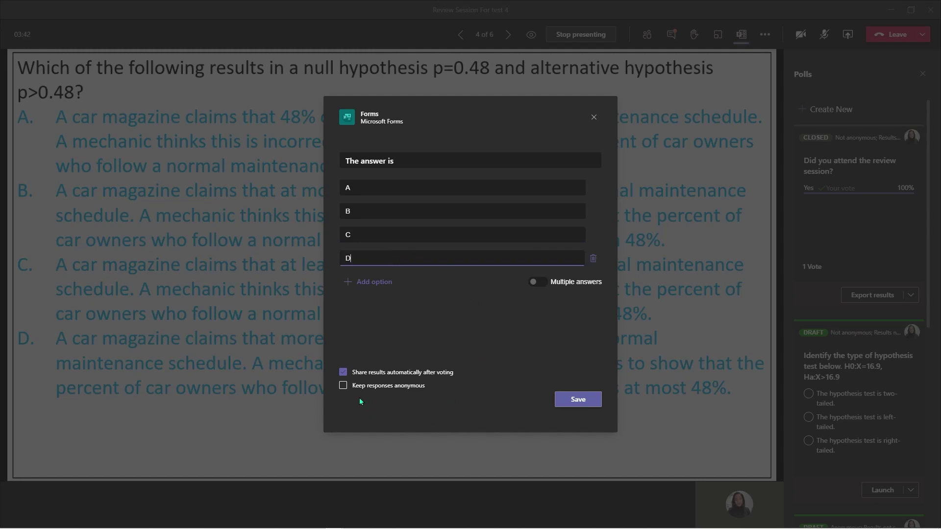
Step: Make responses non-anonymous, turn off automatic result sharing, and save the poll
click(390, 386)
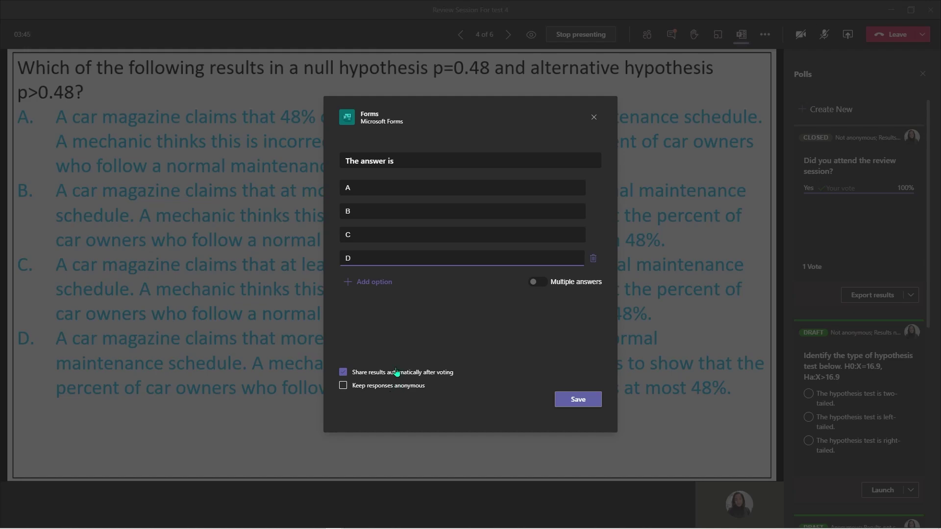
click(343, 372)
click(566, 407)
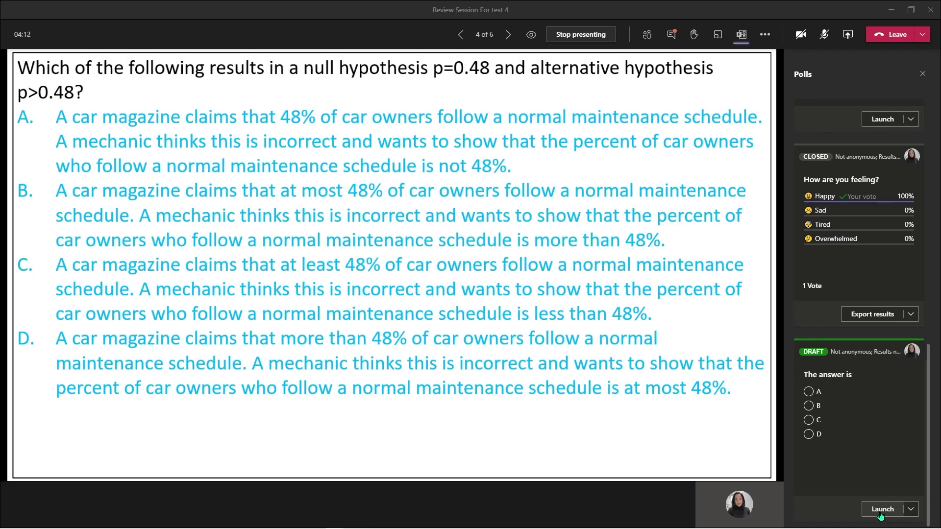
Step: Launch 'The answer is' poll live and submit a vote for A
click(882, 510)
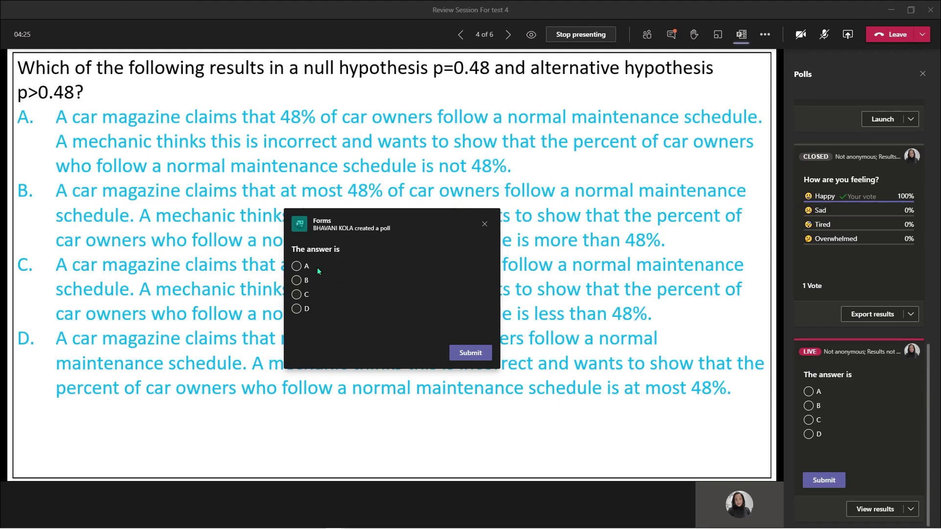
click(296, 267)
click(458, 358)
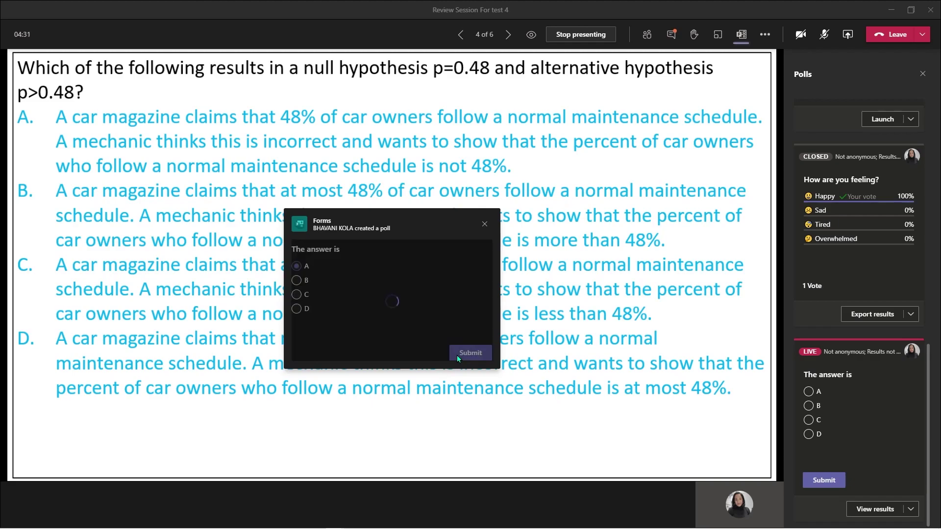
Step: Close the poll with 100% A and advance to slide 5 of 6
click(484, 225)
click(910, 510)
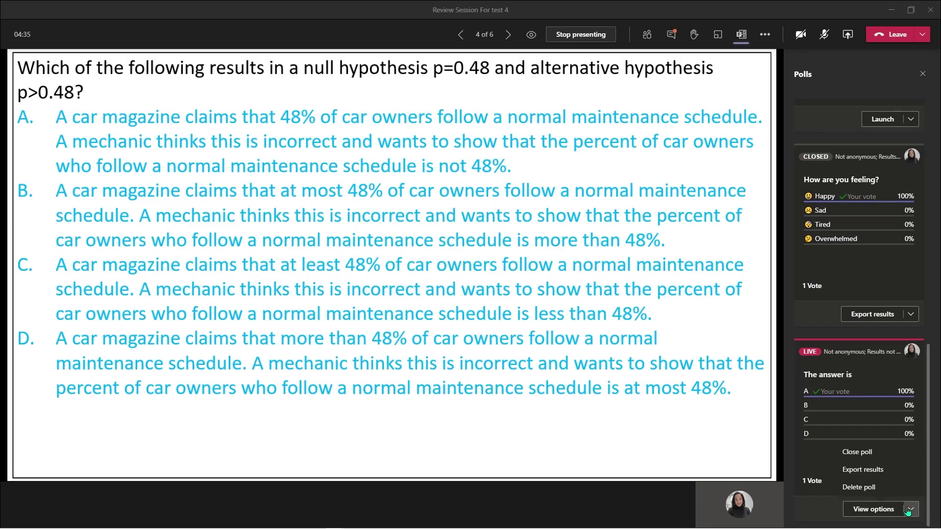
click(859, 455)
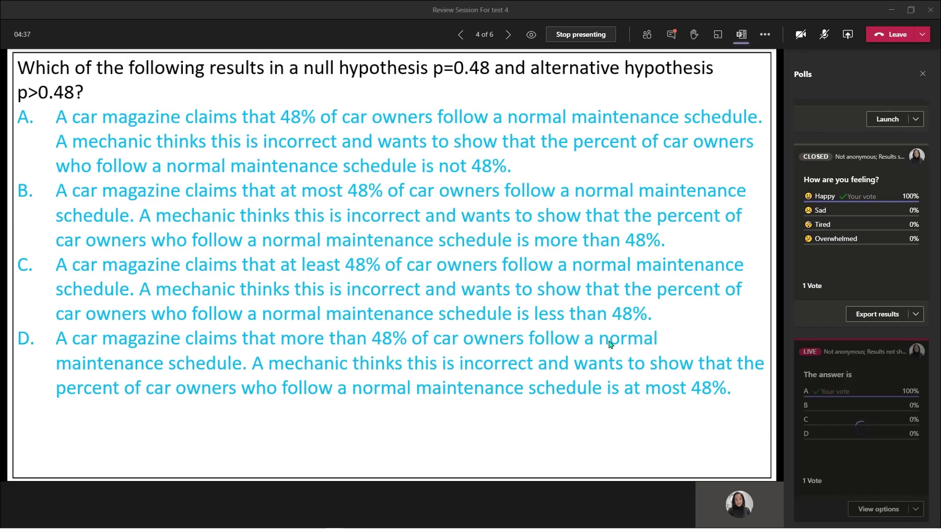
click(508, 40)
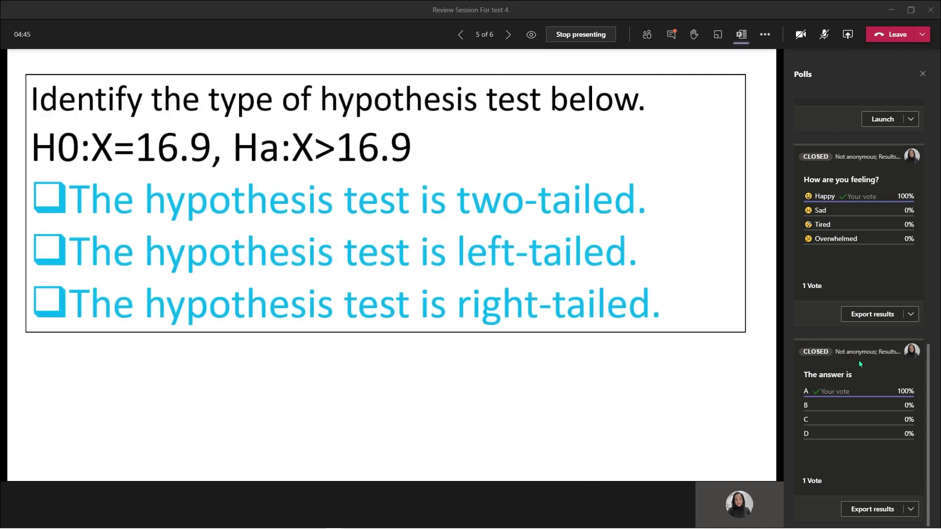
Step: Launch the hypothesis-test poll, vote left-tailed, then leave the meeting
scroll(863, 249, up, 6)
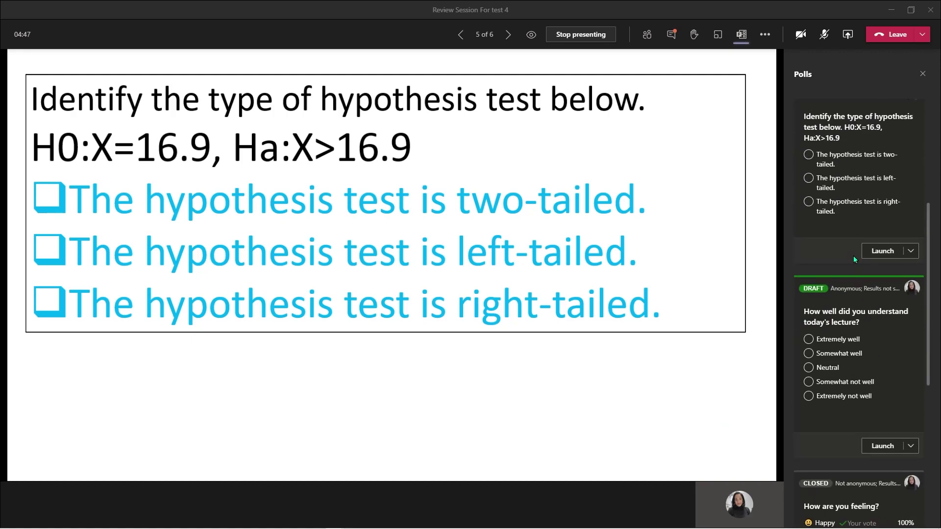
click(889, 253)
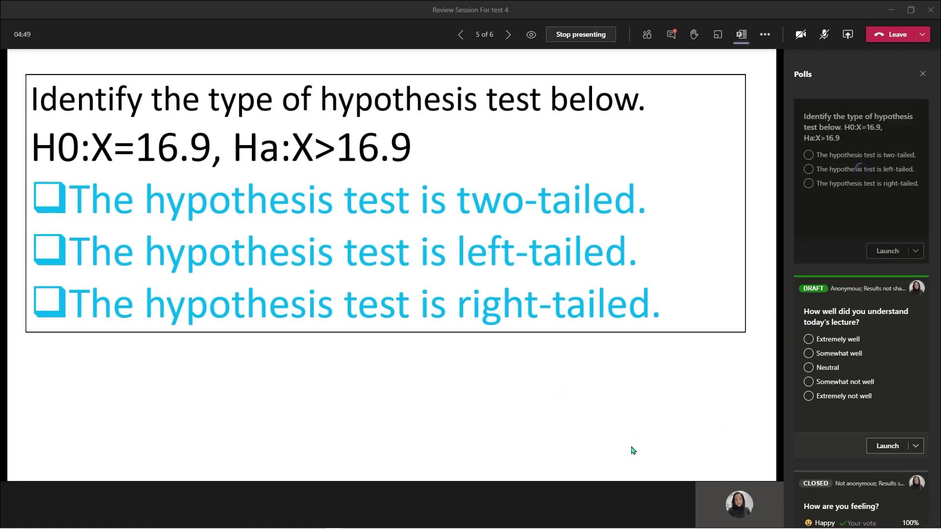
click(297, 291)
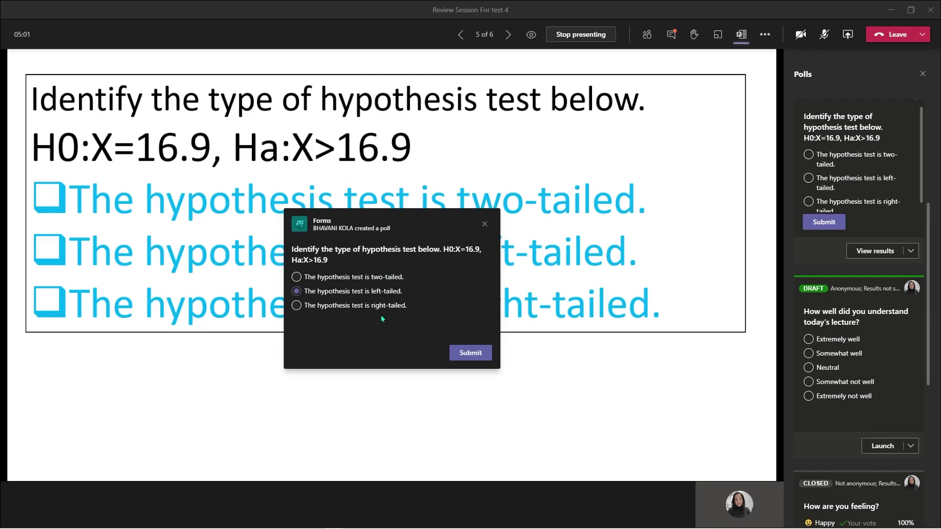
click(478, 357)
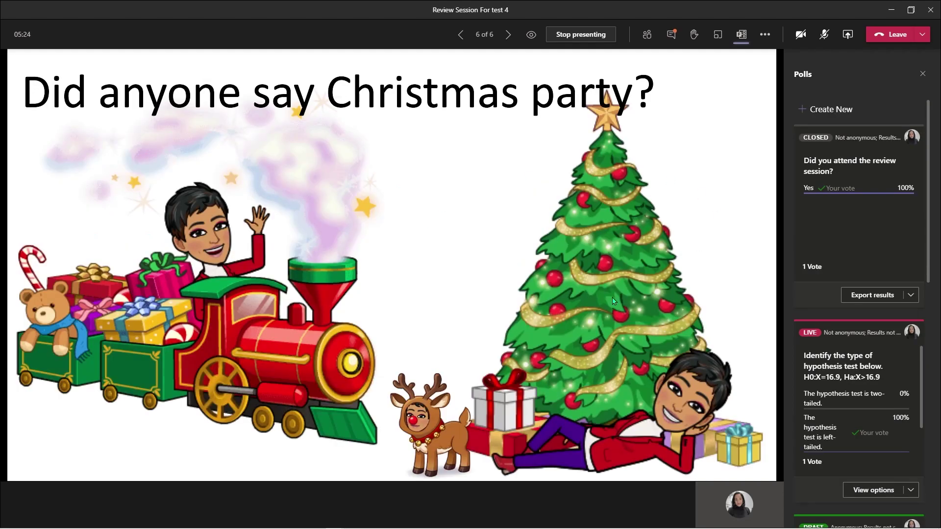
click(879, 37)
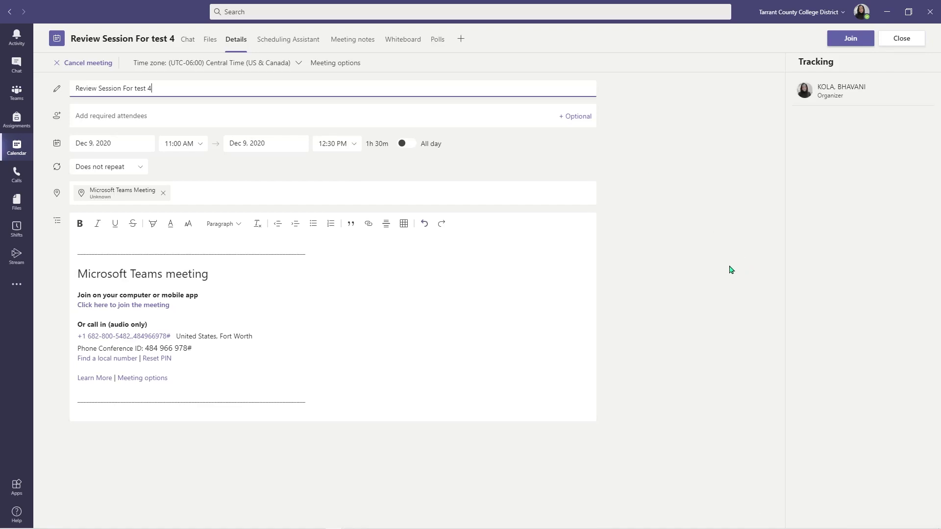
Step: View the Review Session For test 4 polls on the details page, then in the meeting chat
click(437, 43)
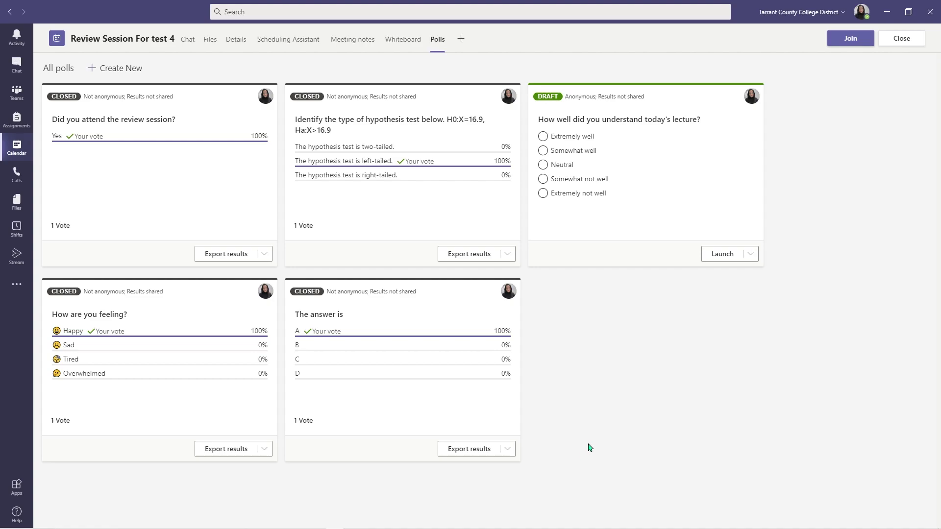
click(22, 66)
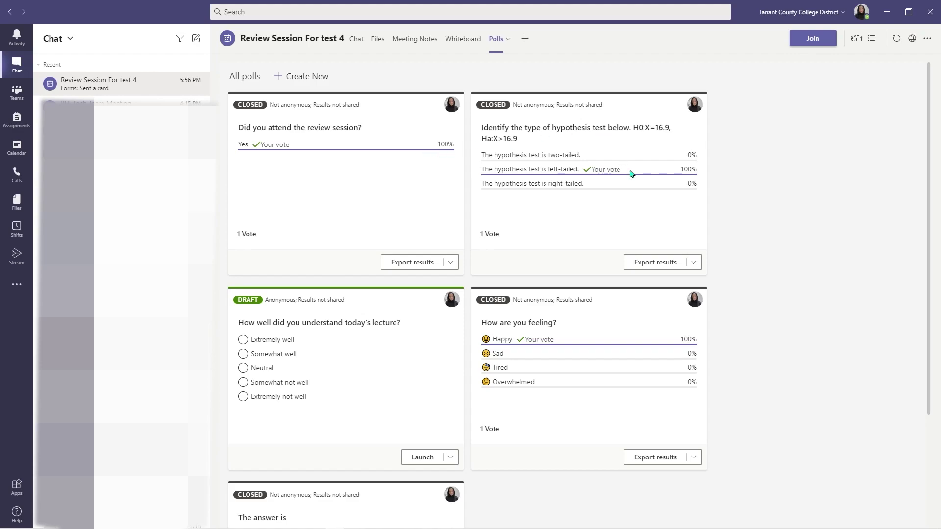
Step: Launch the 'How well did you understand today's lecture?' draft and view it in the meeting chat
scroll(641, 280, down, 1)
scroll(641, 279, down, 2)
scroll(599, 248, up, 3)
scroll(429, 345, down, 1)
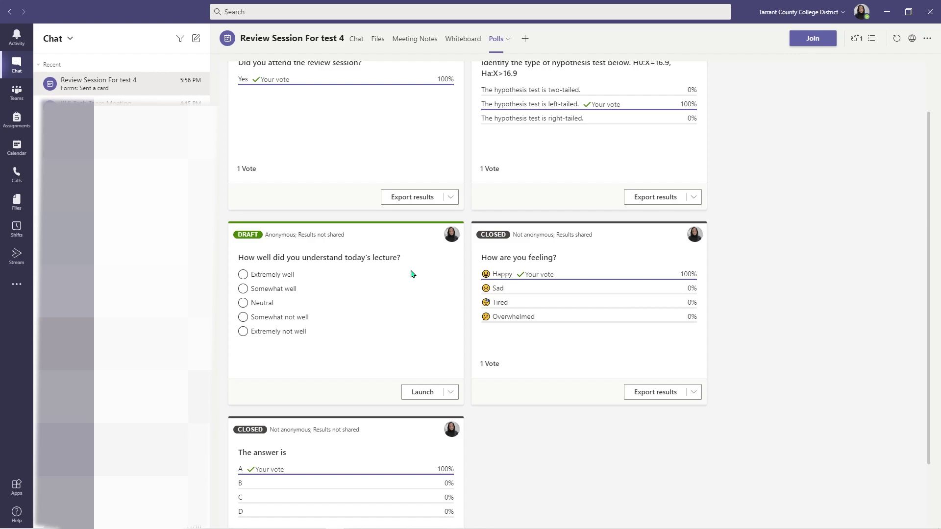
scroll(411, 273, down, 1)
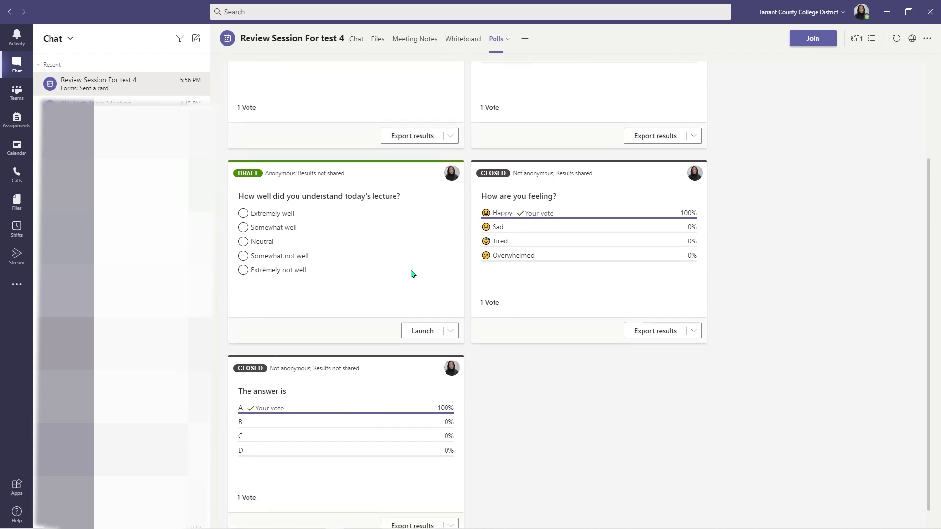
click(417, 328)
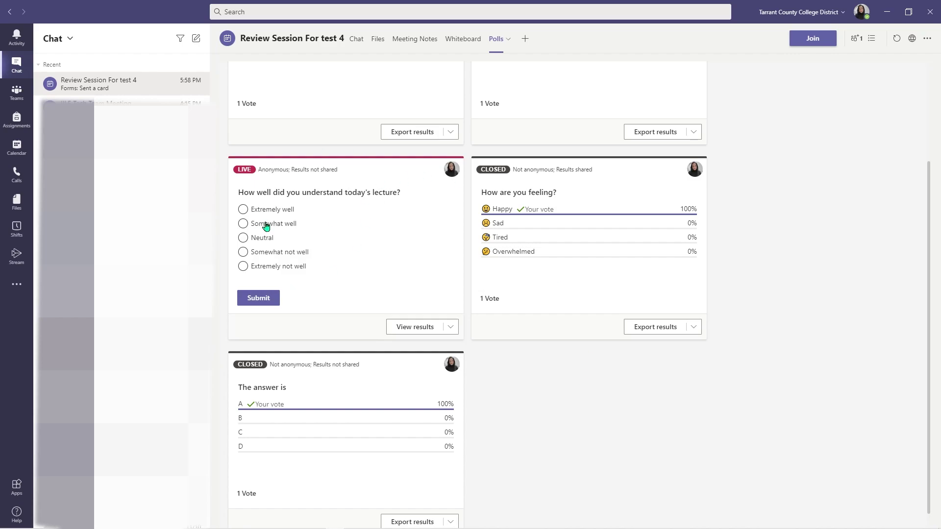
click(362, 43)
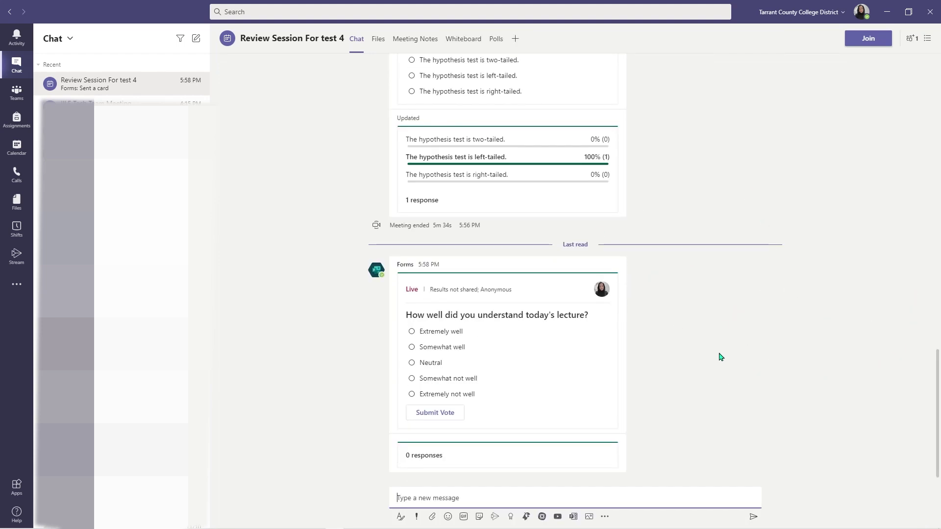
mouse_move(562, 376)
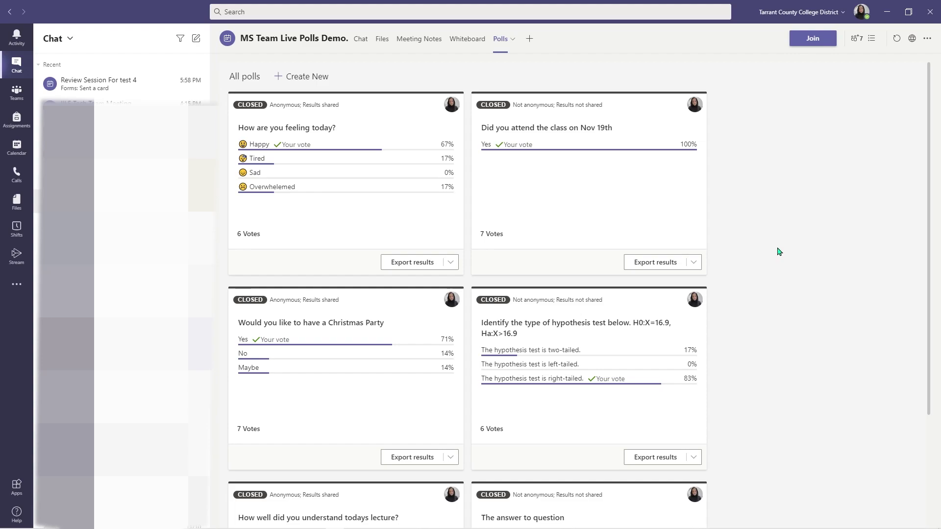
Step: Export results of the How are you feeling today?, Nov 19th attendance and hypothesis-test polls
scroll(779, 251, down, 2)
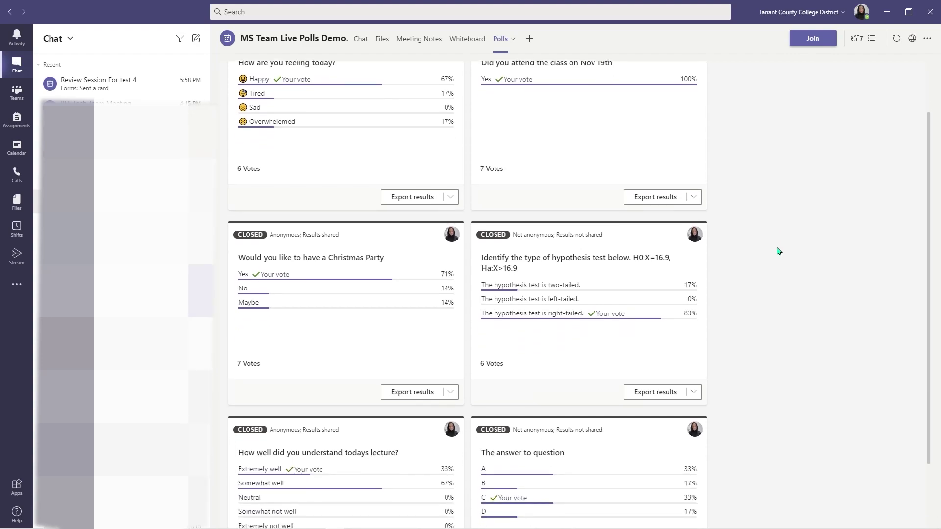
scroll(779, 252, down, 3)
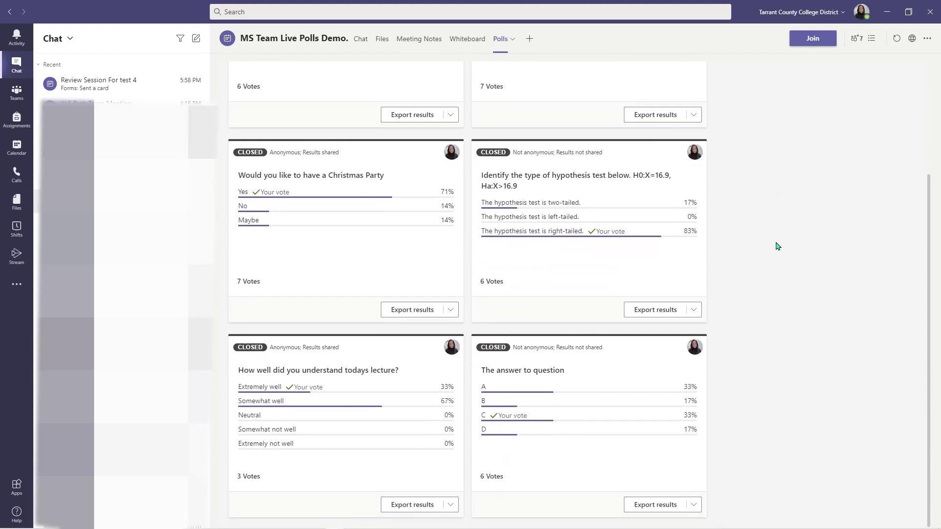
scroll(776, 246, up, 3)
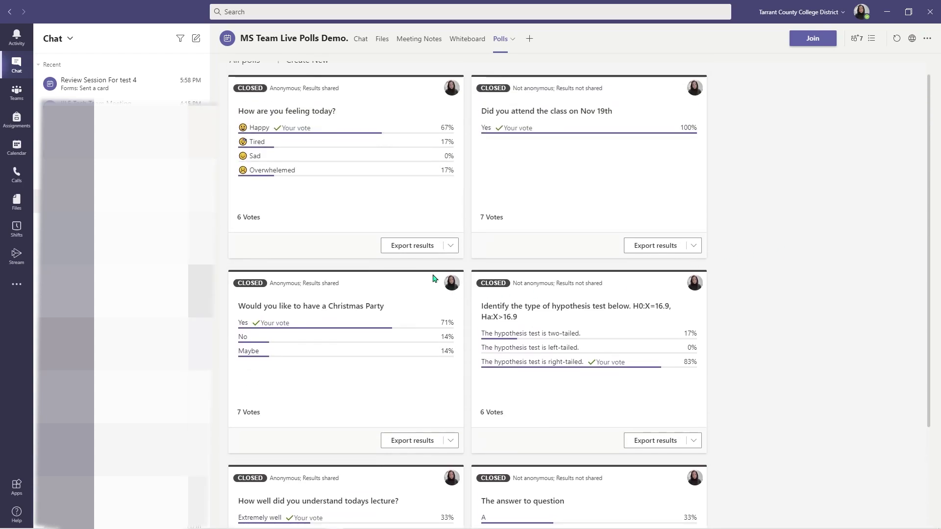
click(413, 247)
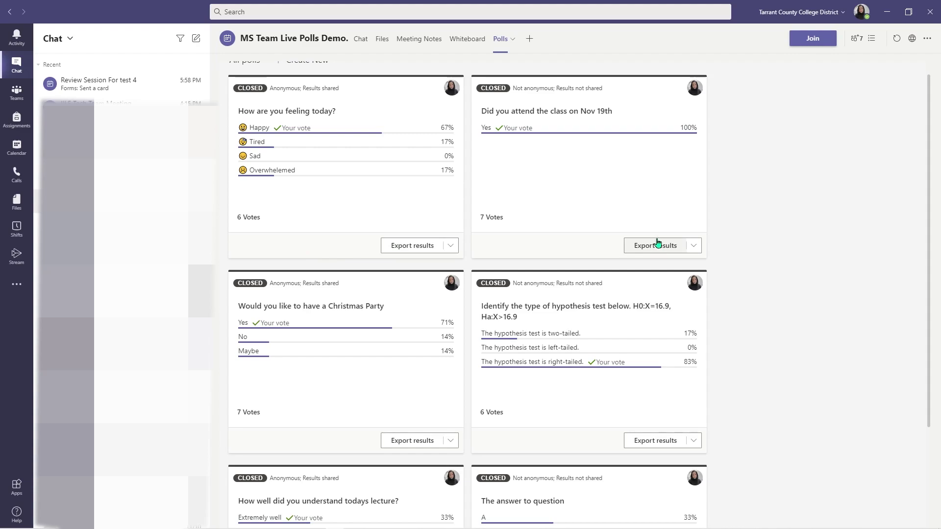
click(652, 244)
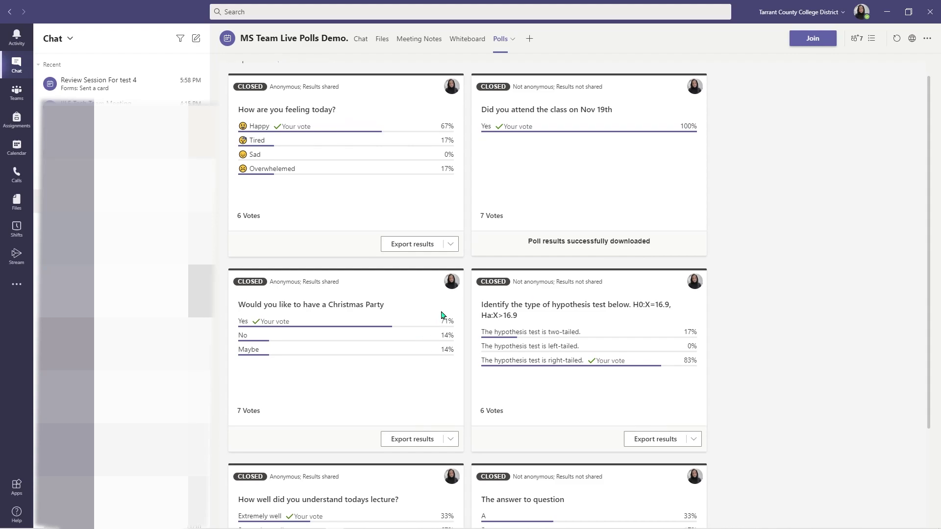
scroll(443, 315, down, 3)
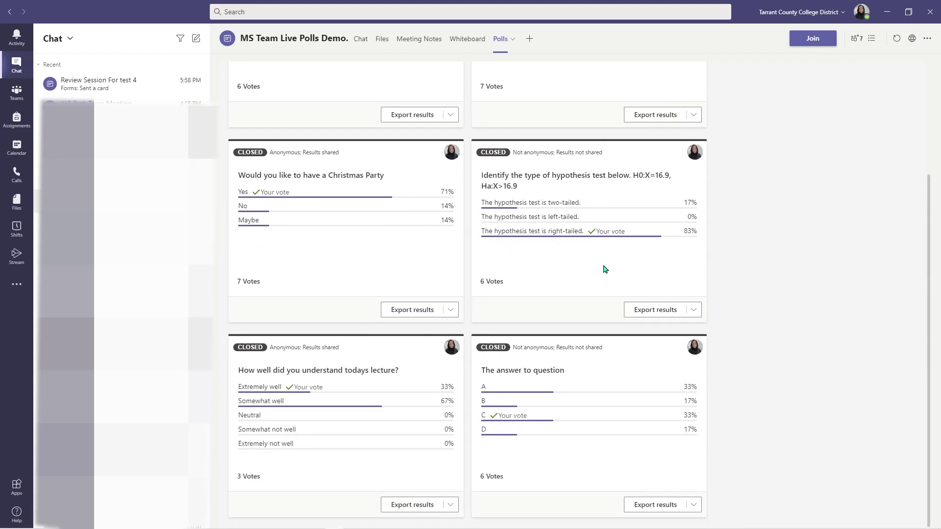
click(660, 314)
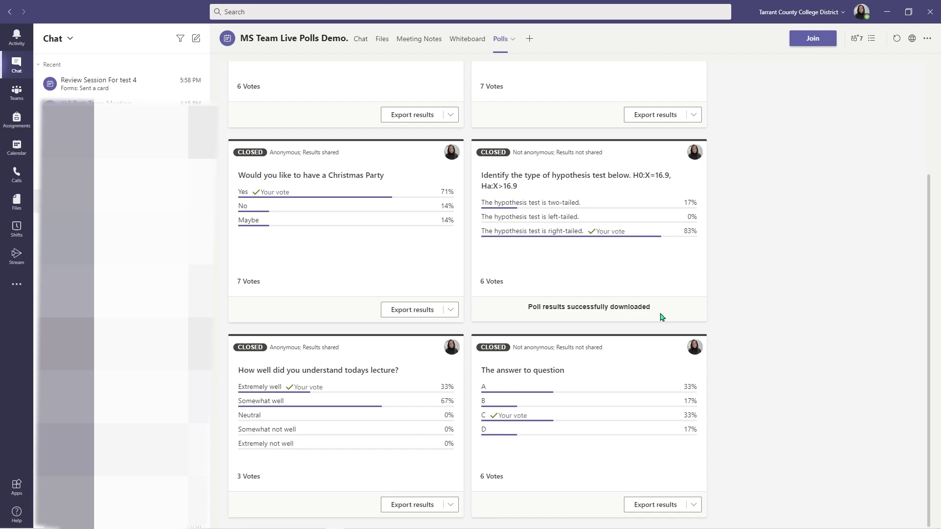